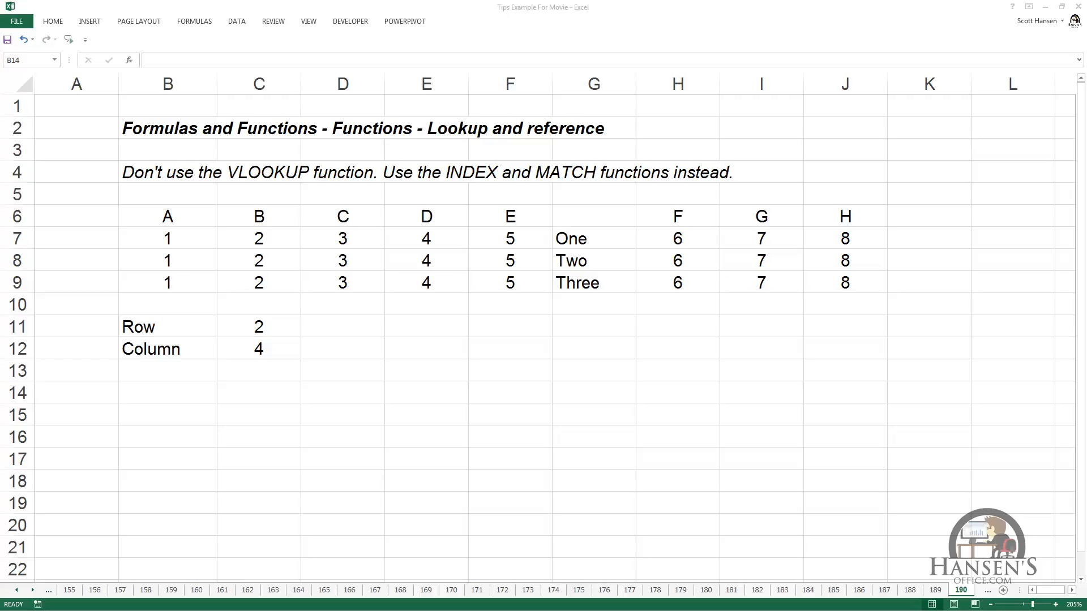
- Enter an INDEX formula in B15 over B6:J9, using C11 as the row number and C12 as the column number
{"action": "left_click", "coordinate": [177, 409]}
{"action": "type", "text": "=I"}
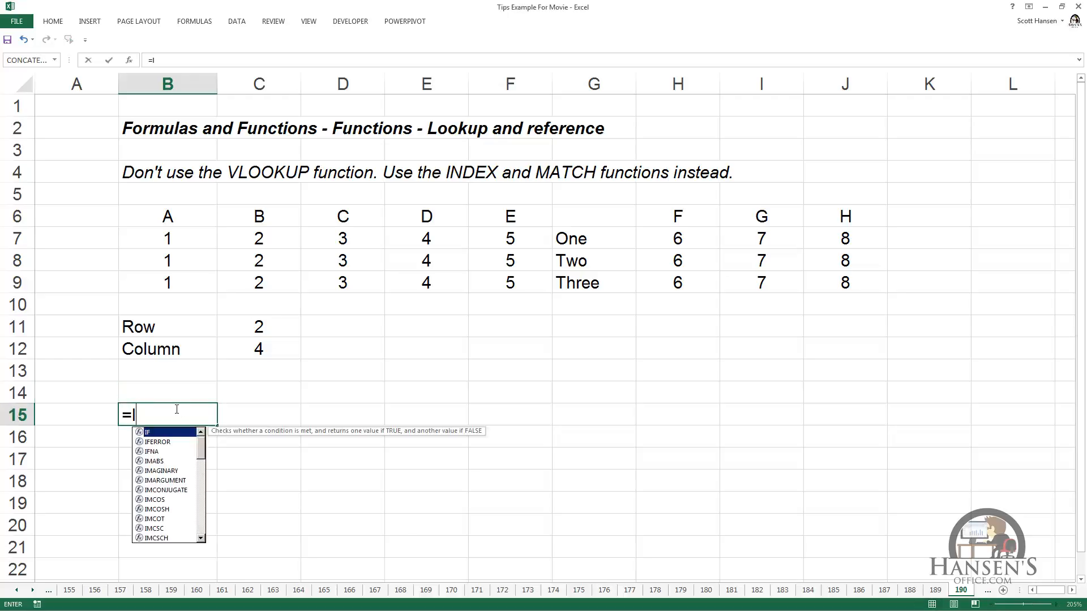
{"action": "type", "text": "NDEX("}
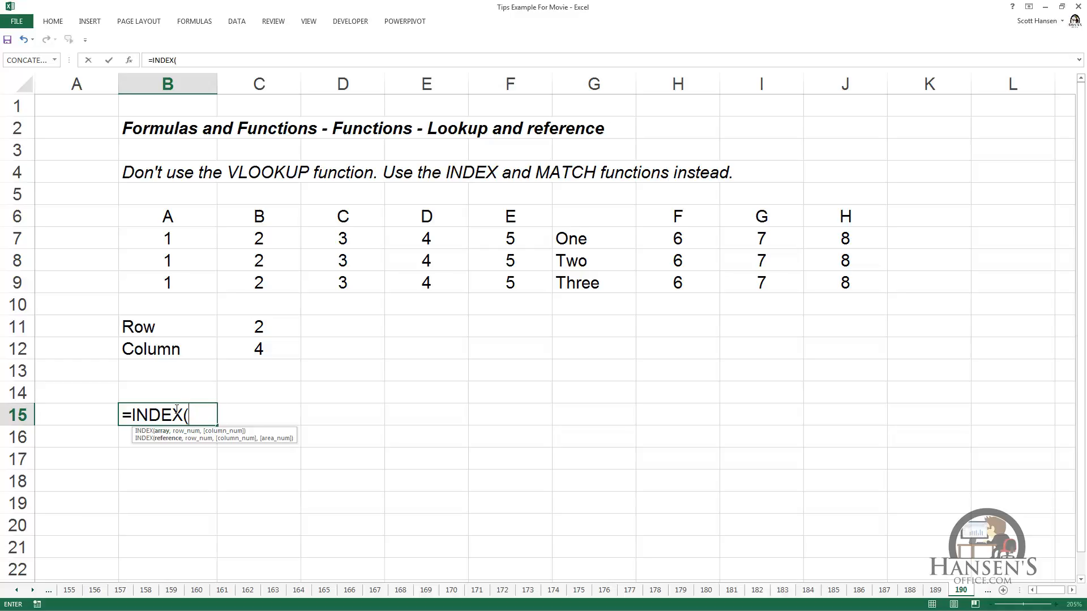
{"action": "left_click_drag", "start_coordinate": [139, 212], "coordinate": [831, 283]}
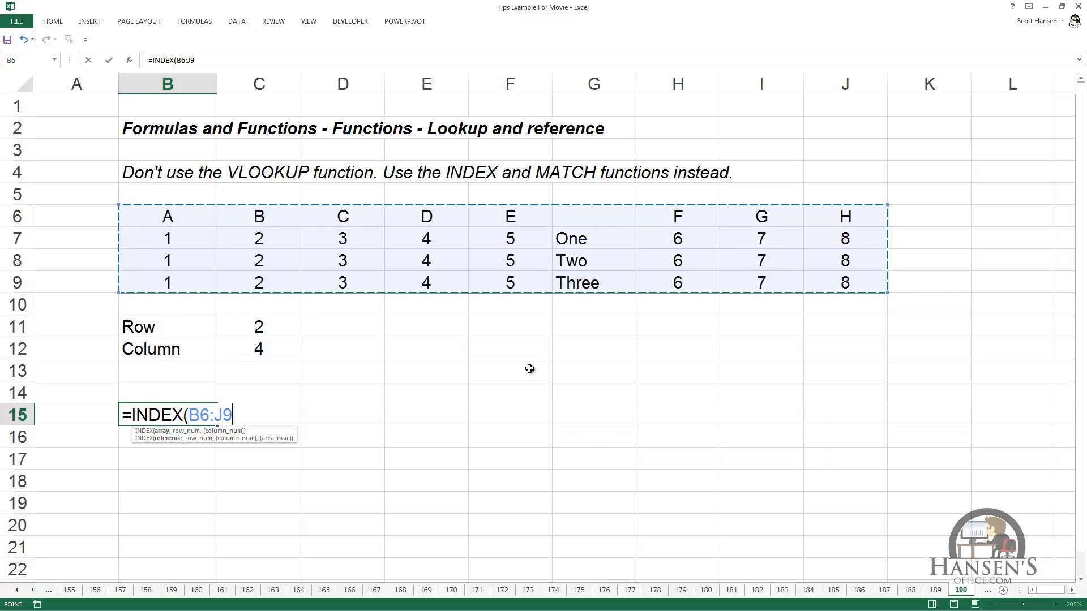
{"action": "type", "text": ","}
{"action": "left_click", "coordinate": [270, 330]}
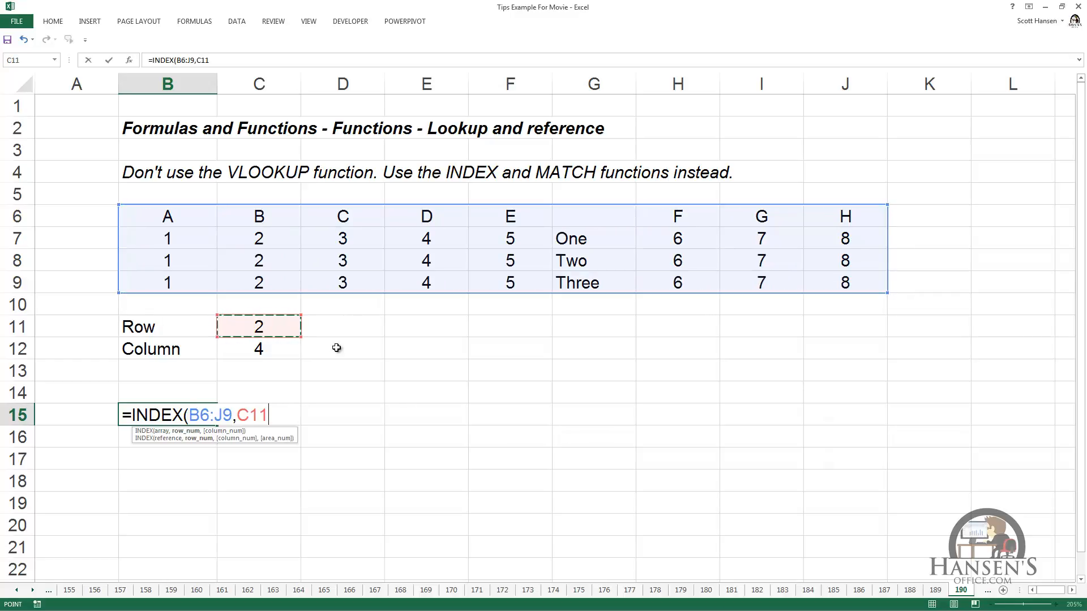
{"action": "type", "text": ","}
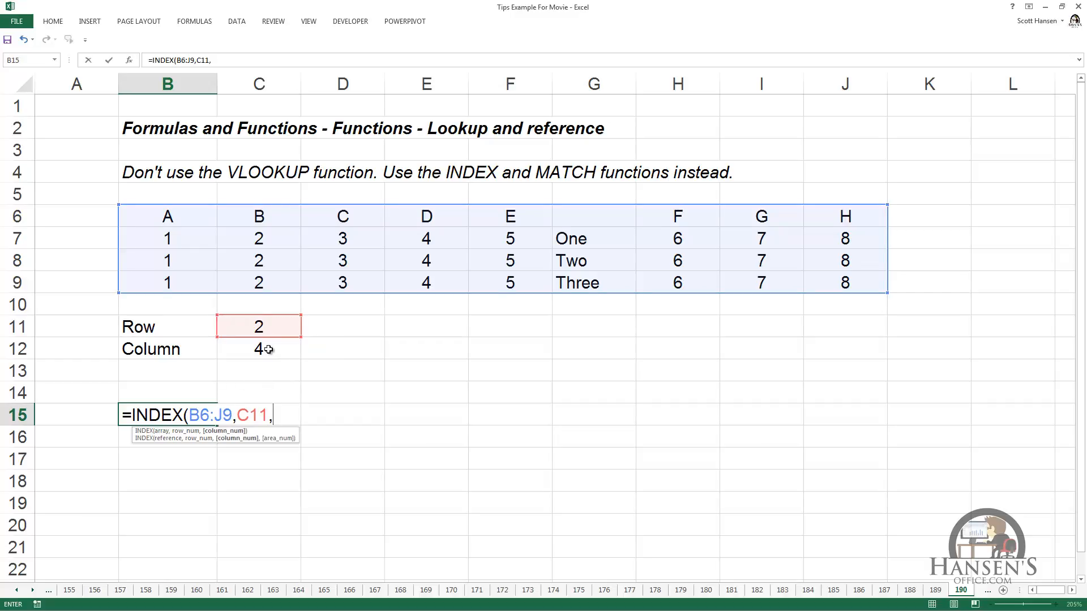
{"action": "left_click", "coordinate": [268, 349]}
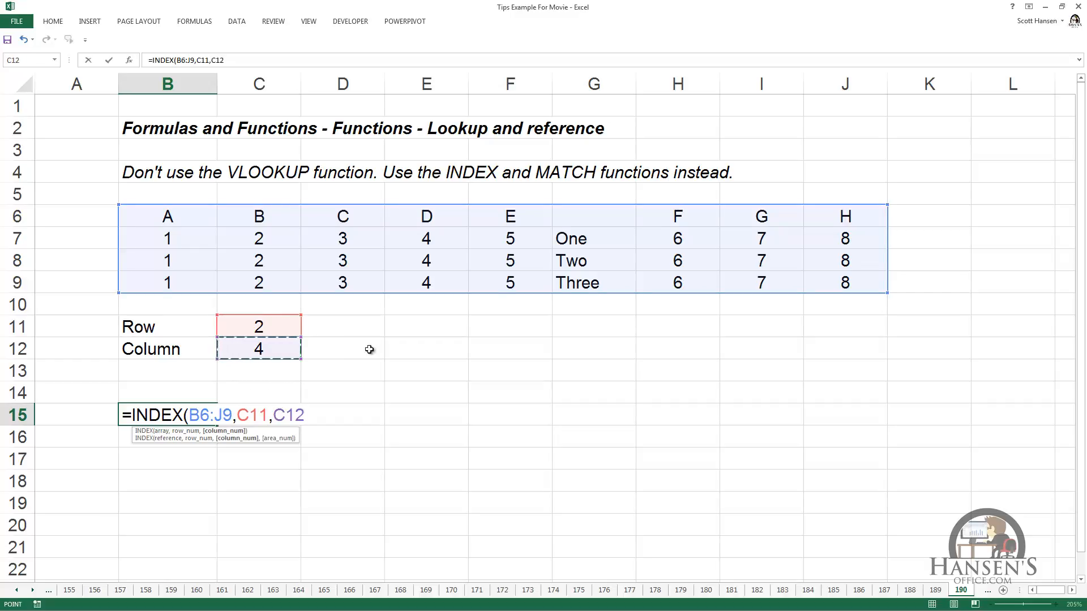
{"action": "key", "text": "ctrl+Return"}
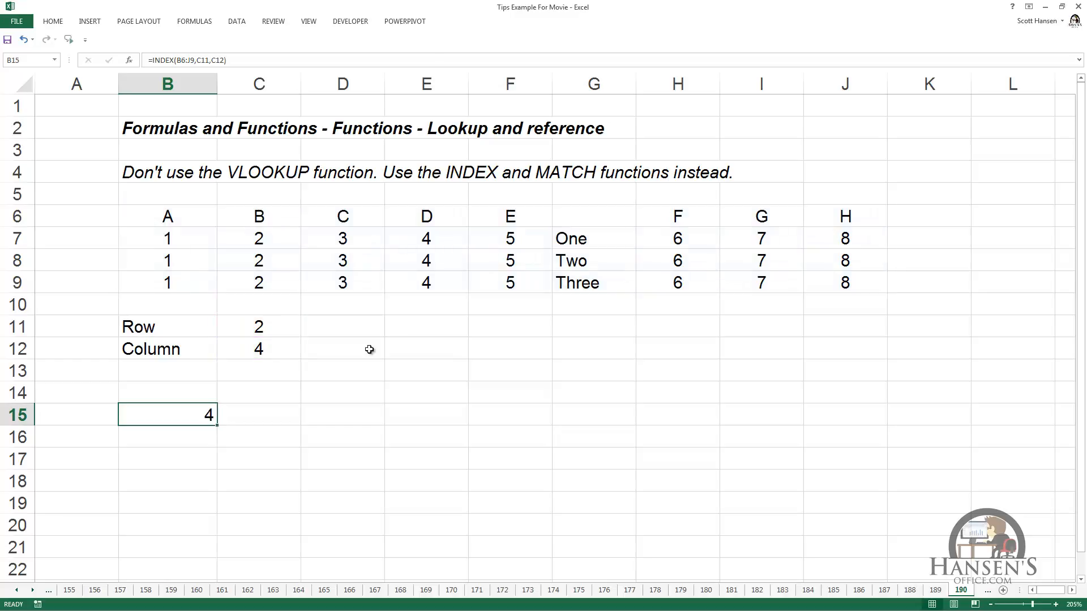
- Examine the references in the B15 formula and trace the table's second row across to its fourth column
{"action": "key", "text": "F2"}
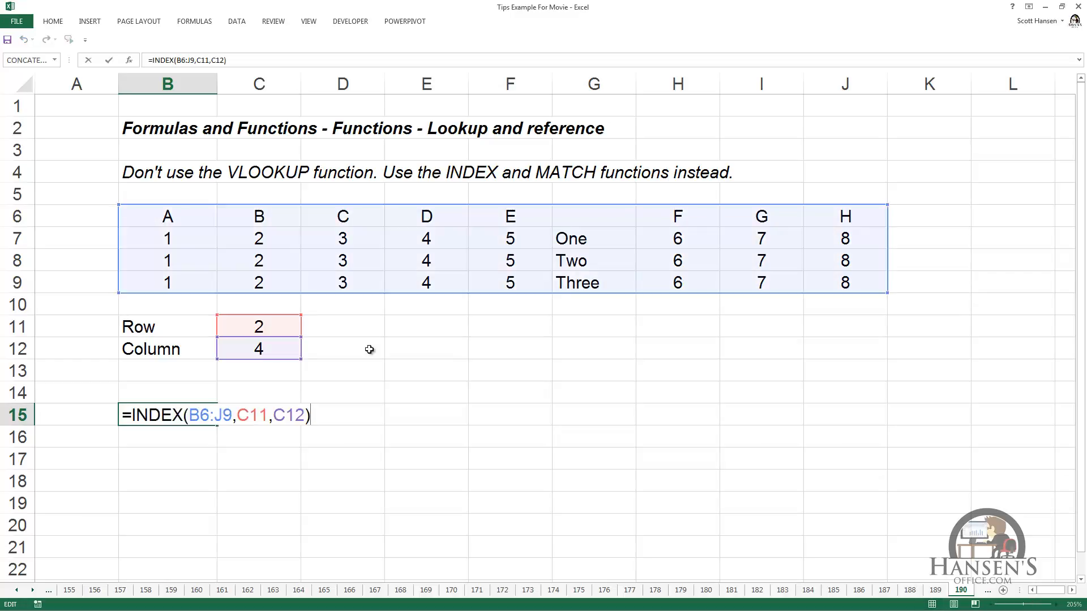
{"action": "key", "text": "Escape"}
{"action": "left_click", "coordinate": [177, 216]}
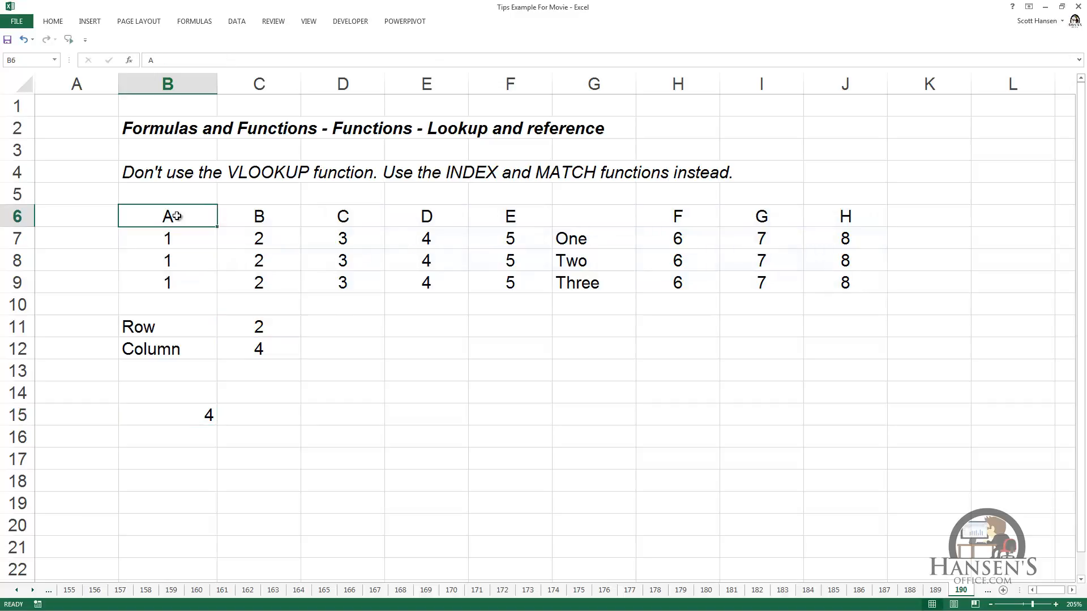
{"action": "key", "text": "Down"}
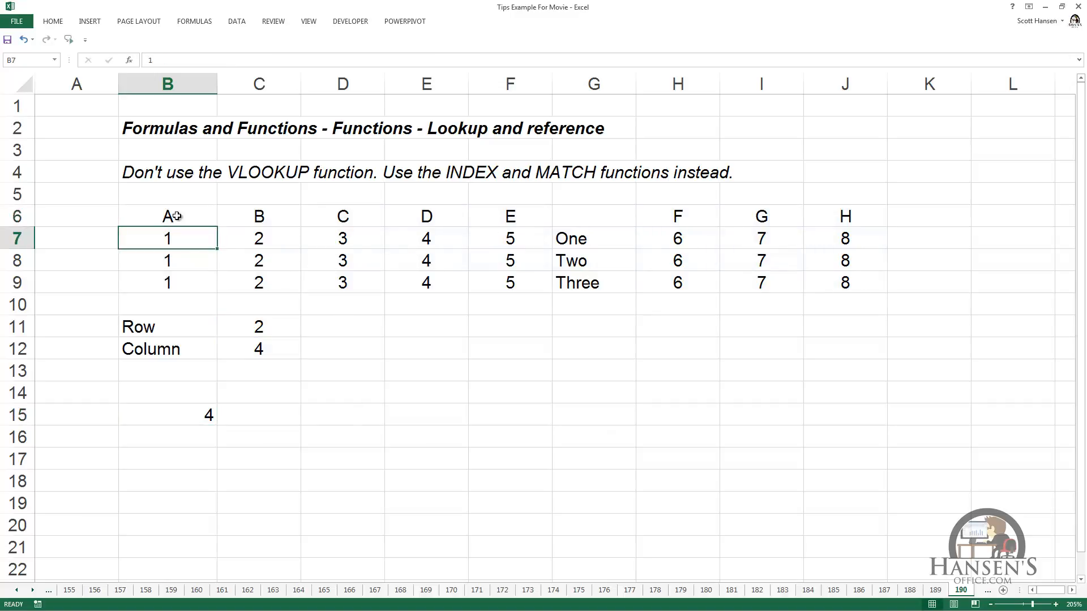
{"action": "key", "text": "Right"}
{"action": "key", "text": "Right"}
{"action": "key", "text": "Right"}
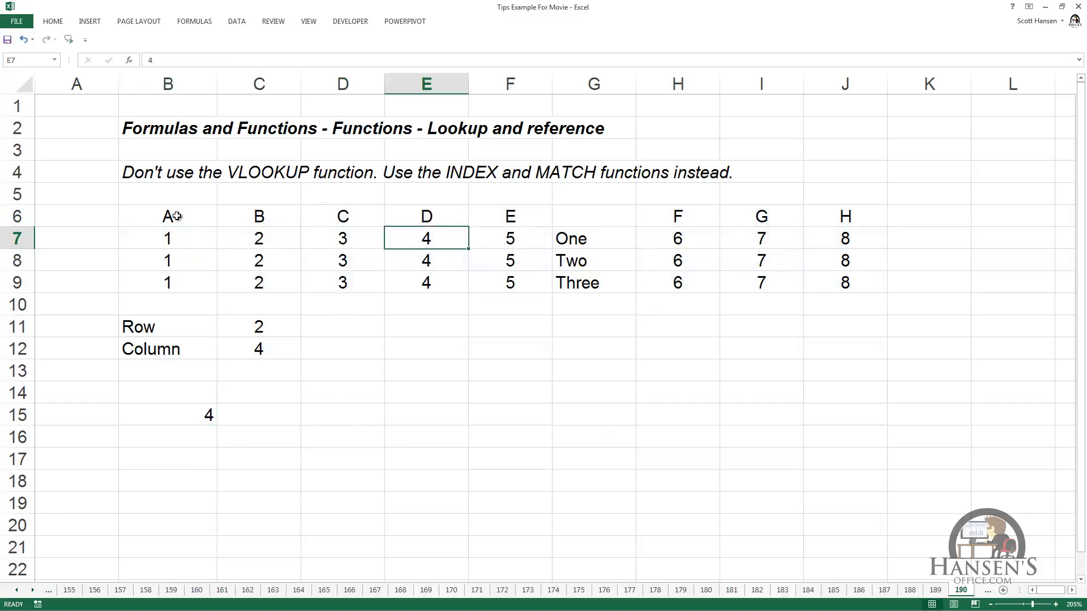
- Remove the column number argument from the INDEX formula in B15, leaving =INDEX(B6:J9,C11)
{"action": "double_click", "coordinate": [187, 416]}
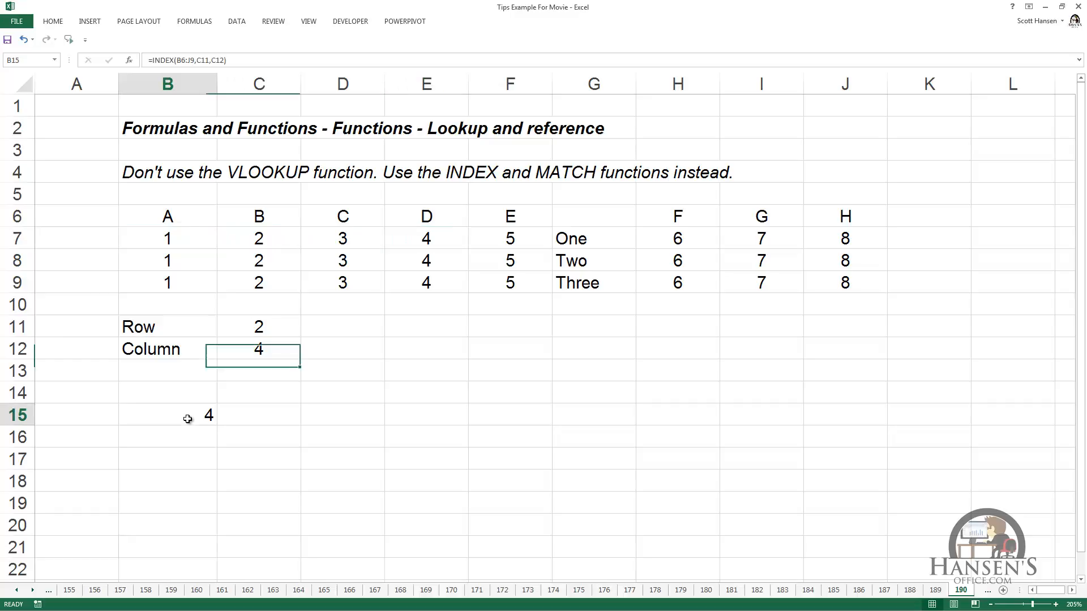
{"action": "key", "text": "Left"}
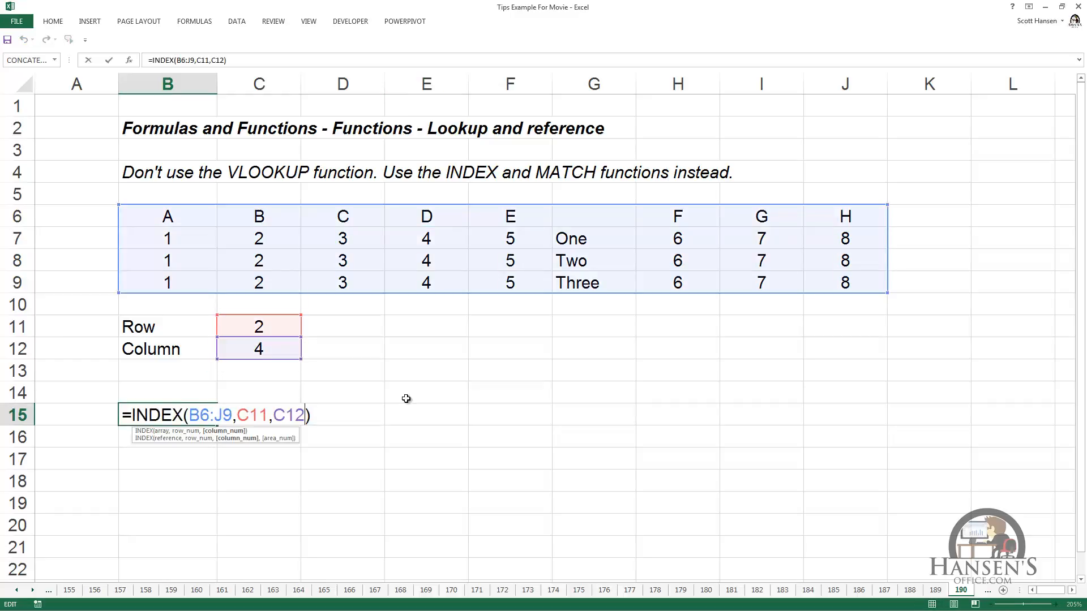
{"action": "key", "text": "BackSpace"}
{"action": "key", "text": "BackSpace"}
{"action": "key", "text": "BackSpace"}
{"action": "key", "text": "BackSpace"}
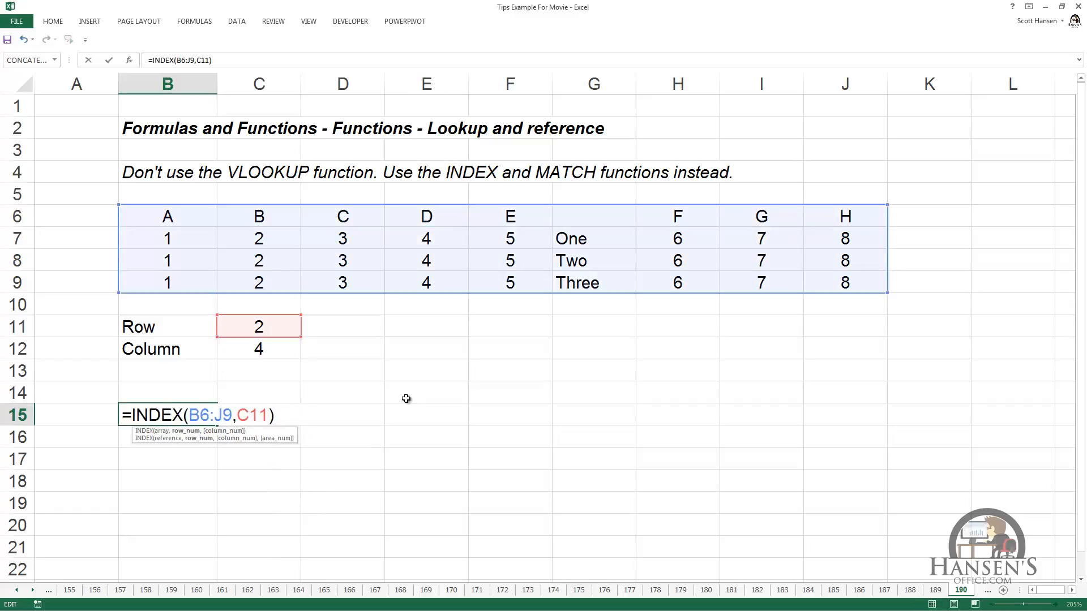
{"action": "key", "text": "ctrl+Return"}
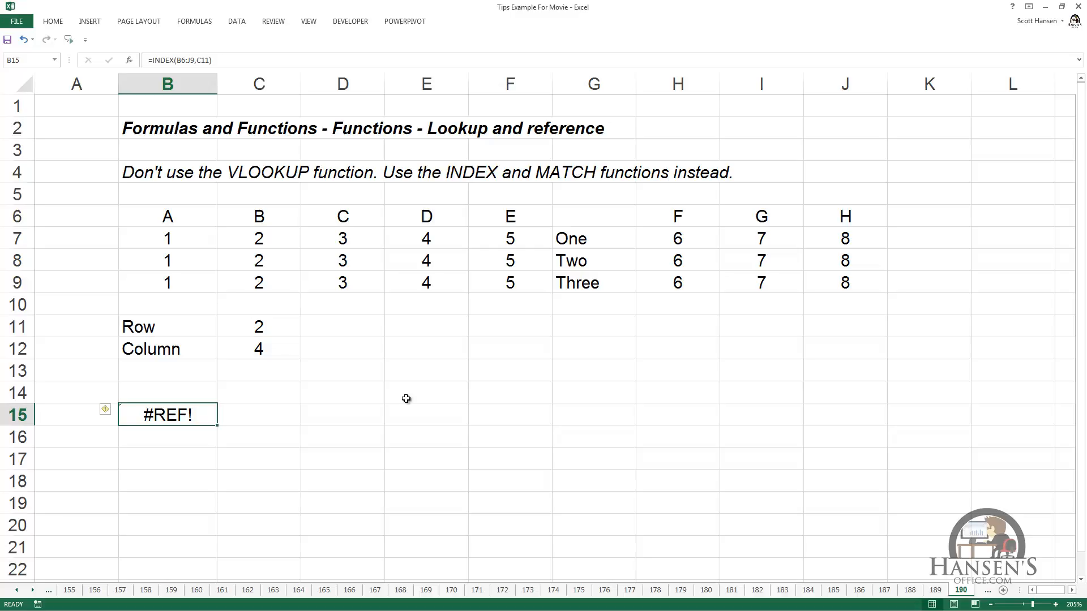
- Replace the array in the B15 INDEX formula with the whole of column E, giving =INDEX(E:E,C11)
{"action": "key", "text": "F2"}
{"action": "key", "text": "Left"}
{"action": "key", "text": "Left"}
{"action": "key", "text": "Left"}
{"action": "key", "text": "Left"}
{"action": "key", "text": "Left"}
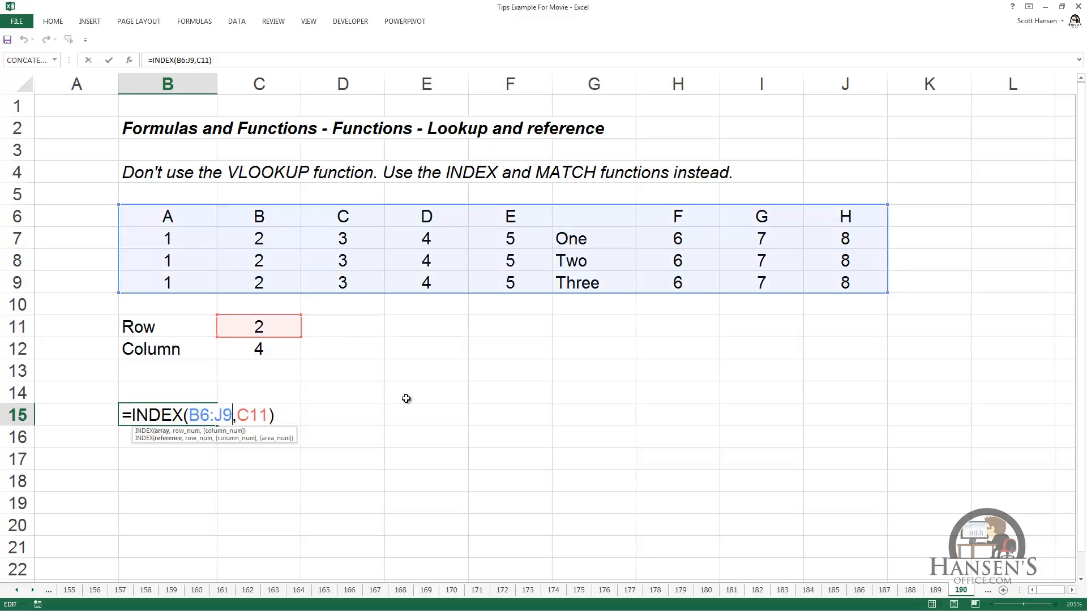
{"action": "key", "text": "BackSpace"}
{"action": "key", "text": "BackSpace"}
{"action": "key", "text": "BackSpace"}
{"action": "key", "text": "BackSpace"}
{"action": "key", "text": "BackSpace"}
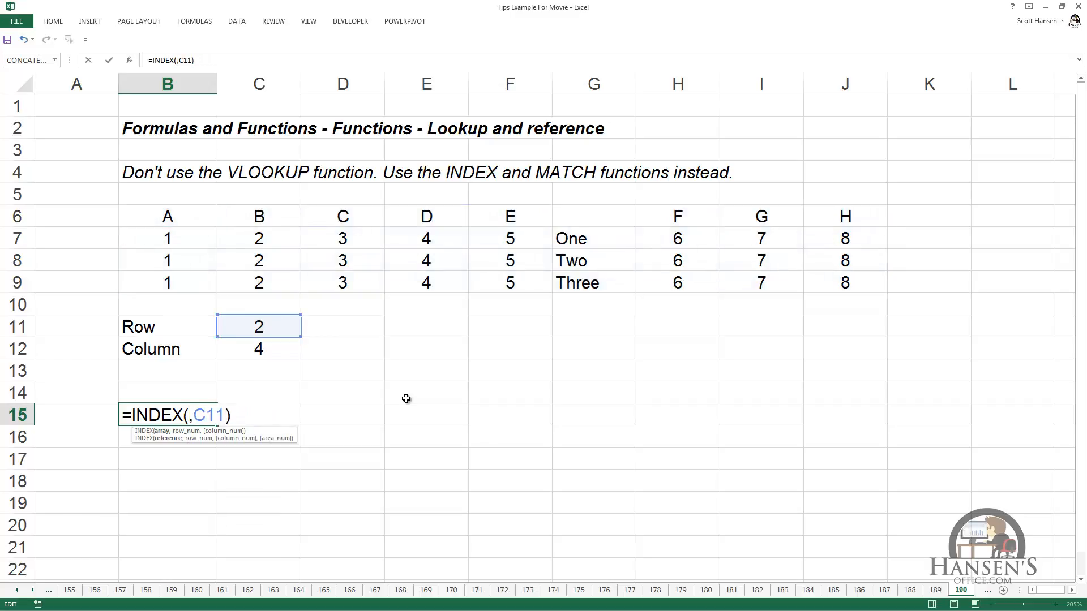
{"action": "left_click", "coordinate": [423, 82]}
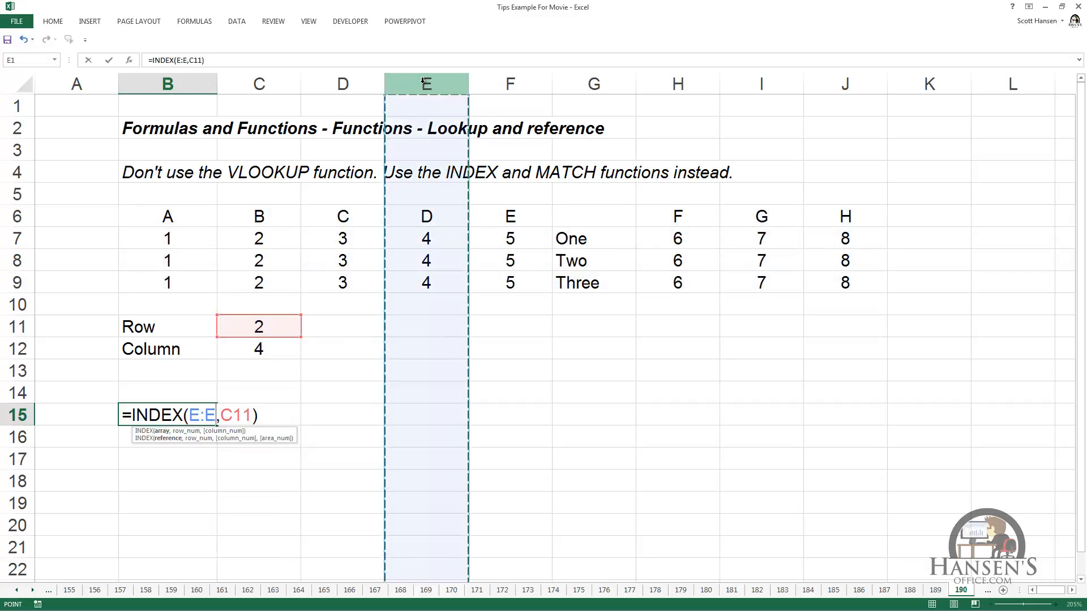
{"action": "key", "text": "ctrl+Return"}
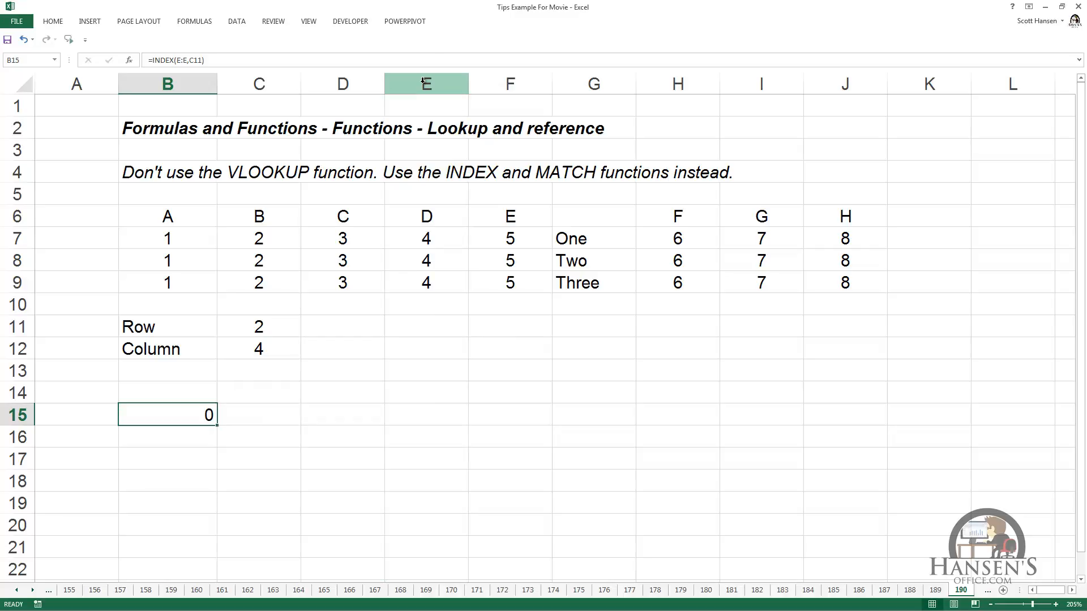
- Check the B15 formula's references and set the Row value in C11 to 7
{"action": "key", "text": "F2"}
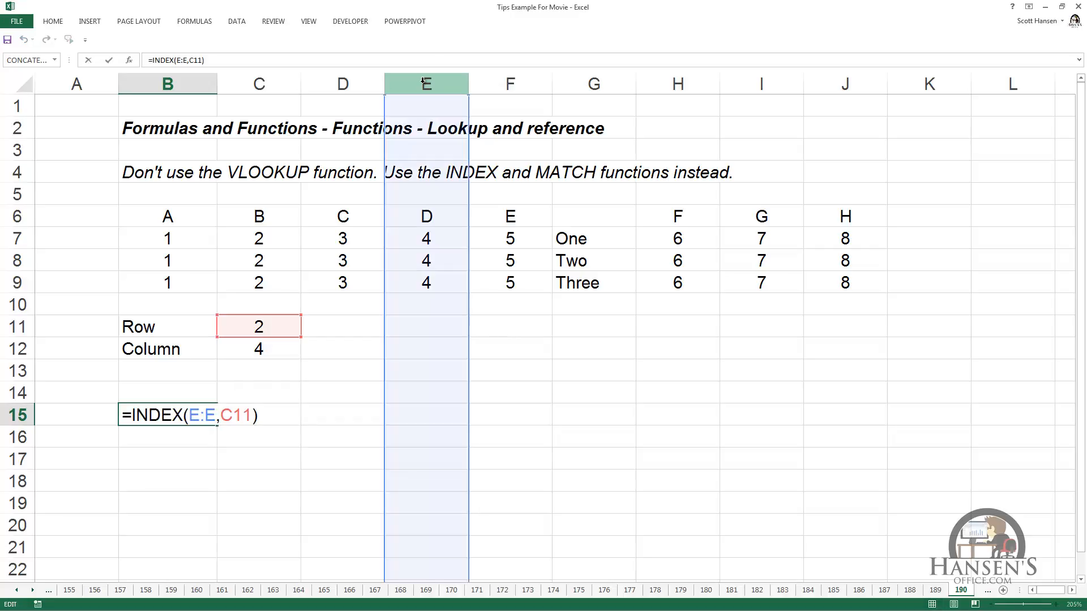
{"action": "key", "text": "shift+Return"}
{"action": "key", "text": "Up"}
{"action": "key", "text": "Up"}
{"action": "key", "text": "Up"}
{"action": "key", "text": "Right"}
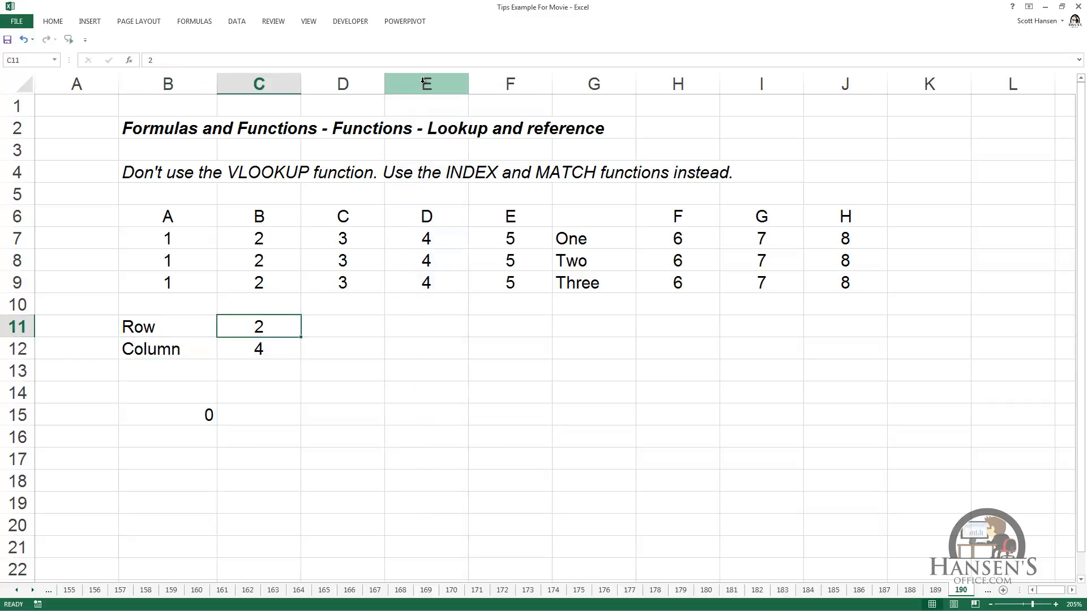
{"action": "type", "text": "7"}
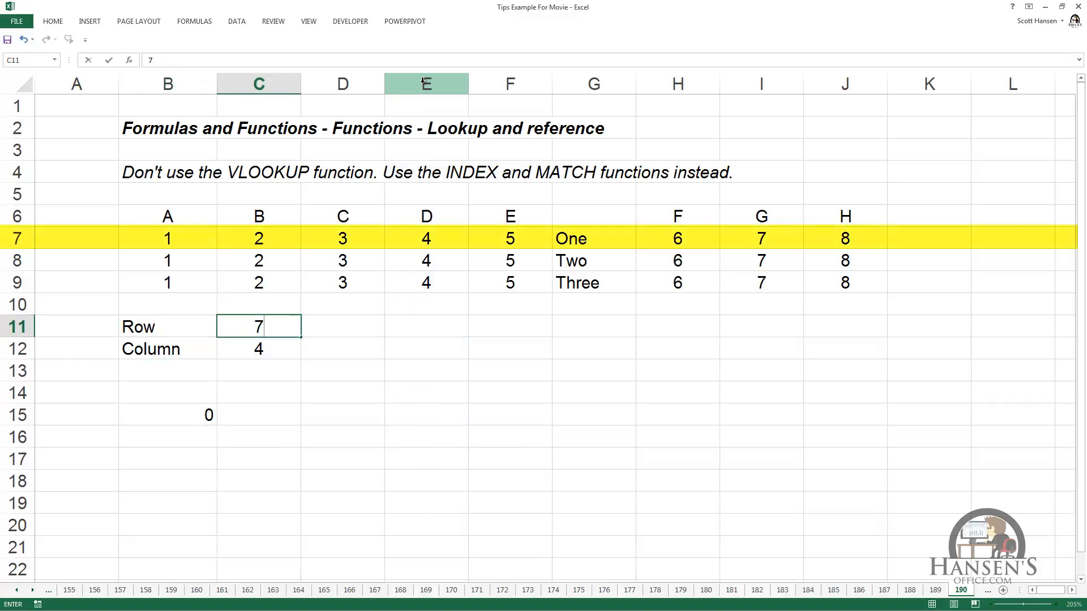
{"action": "key", "text": "ctrl+Return"}
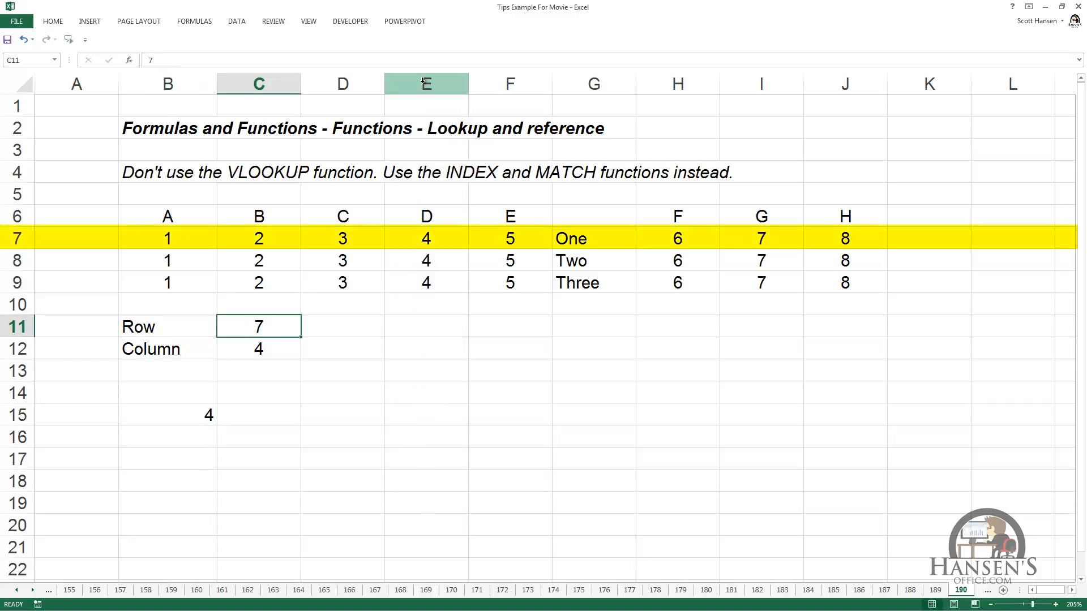
- Examine the references in the B15 formula and trace down column E from row 1 to row 7
{"action": "left_click", "coordinate": [203, 413]}
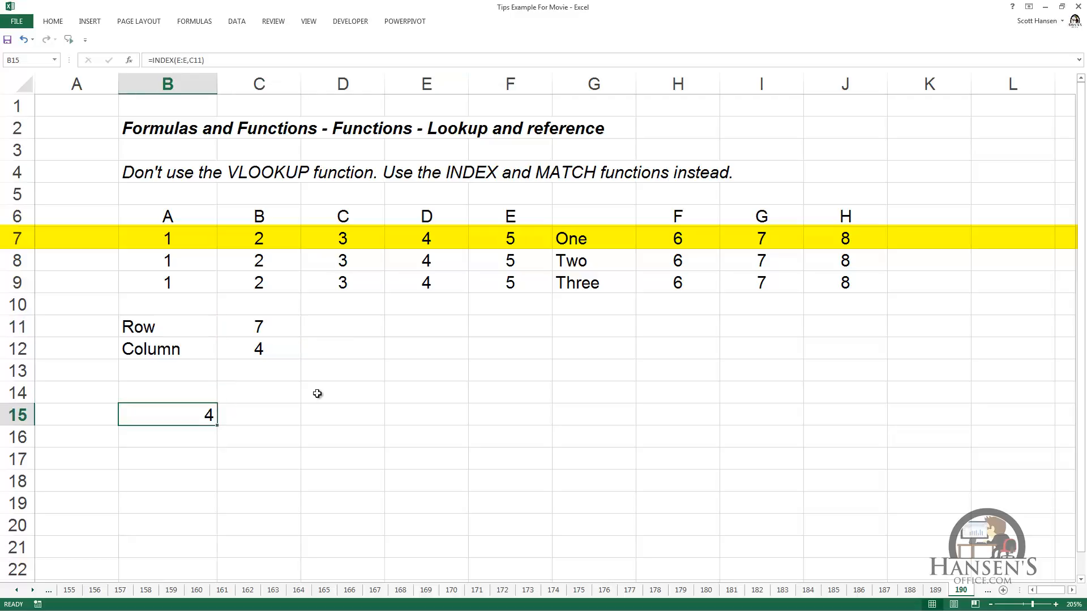
{"action": "key", "text": "F2"}
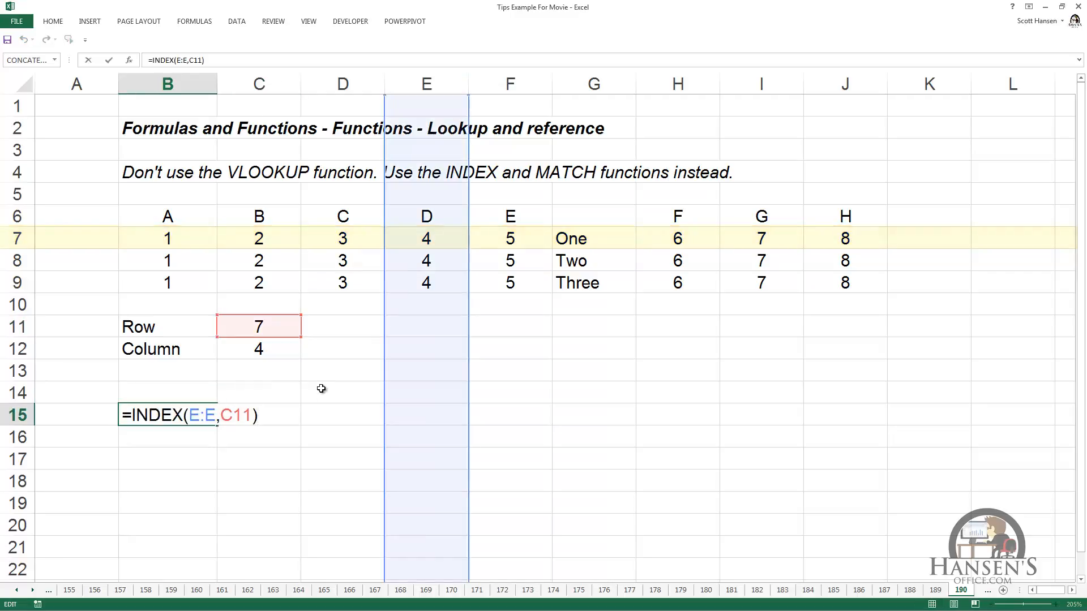
{"action": "left_click", "coordinate": [437, 111]}
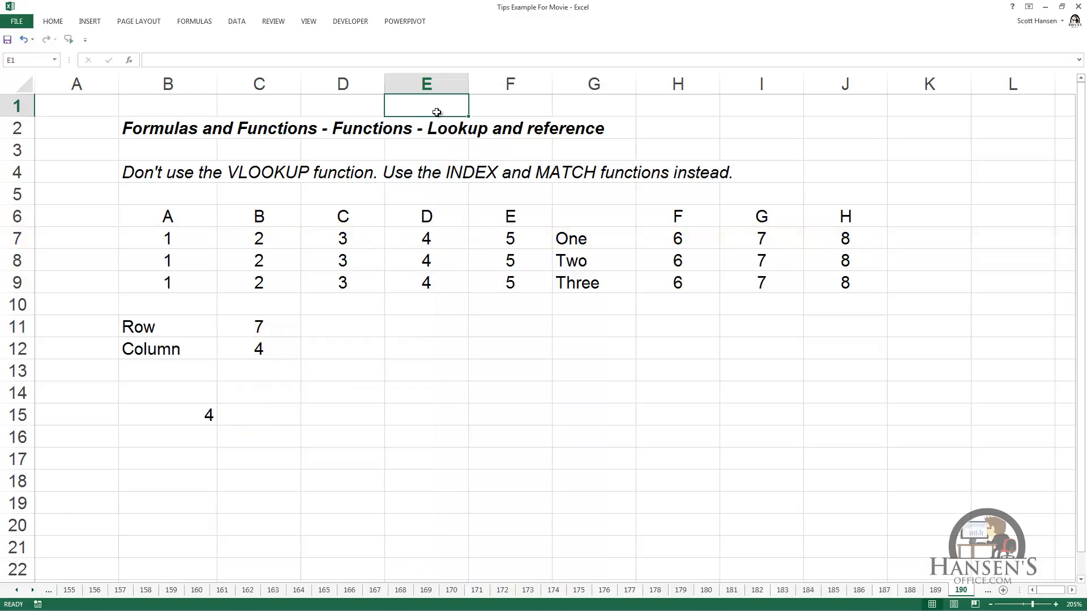
{"action": "key", "text": "Down"}
{"action": "key", "text": "Down"}
{"action": "key", "text": "Down"}
{"action": "key", "text": "Down"}
{"action": "key", "text": "Down"}
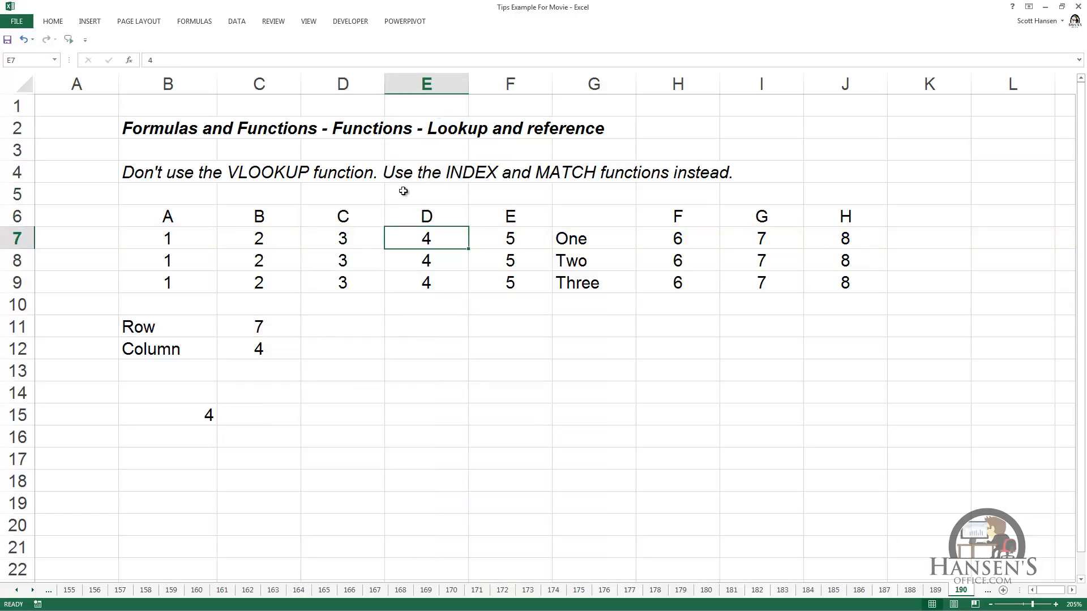
- Replace the row argument in the B15 formula with an exact MATCH for "D" in column E, giving =INDEX(E:E,MATCH("D",E:E,0))
{"action": "left_click", "coordinate": [209, 413]}
{"action": "key", "text": "F2"}
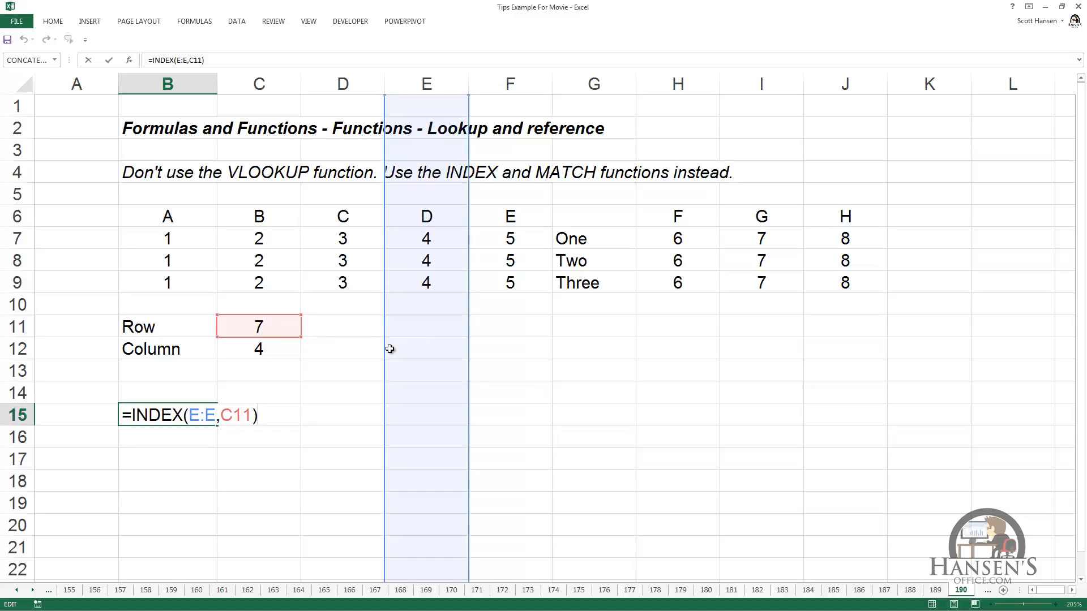
{"action": "key", "text": "Left"}
{"action": "key", "text": "Left"}
{"action": "key", "text": "Right"}
{"action": "key", "text": "BackSpace"}
{"action": "key", "text": "BackSpace"}
{"action": "key", "text": "BackSpace"}
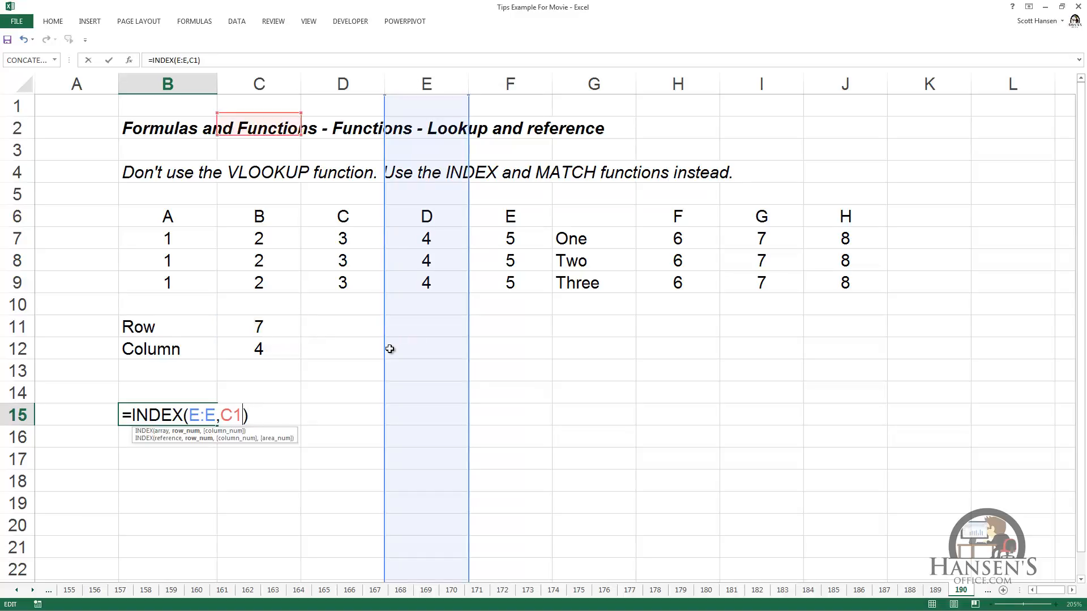
{"action": "type", "text": "MATCH("}
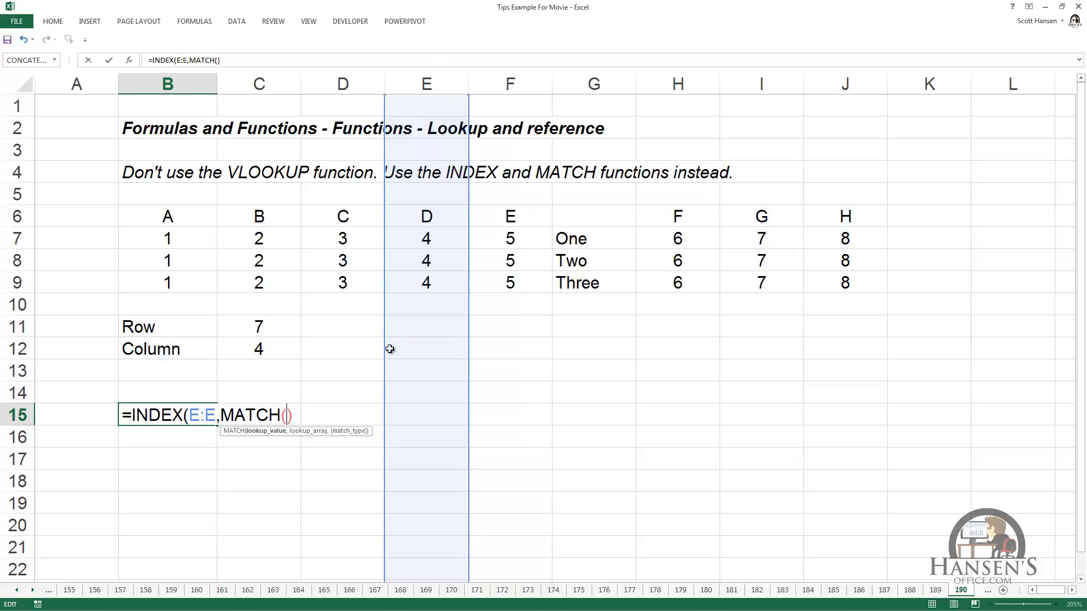
{"action": "type", "text": "\"D\","}
{"action": "left_click", "coordinate": [431, 85]}
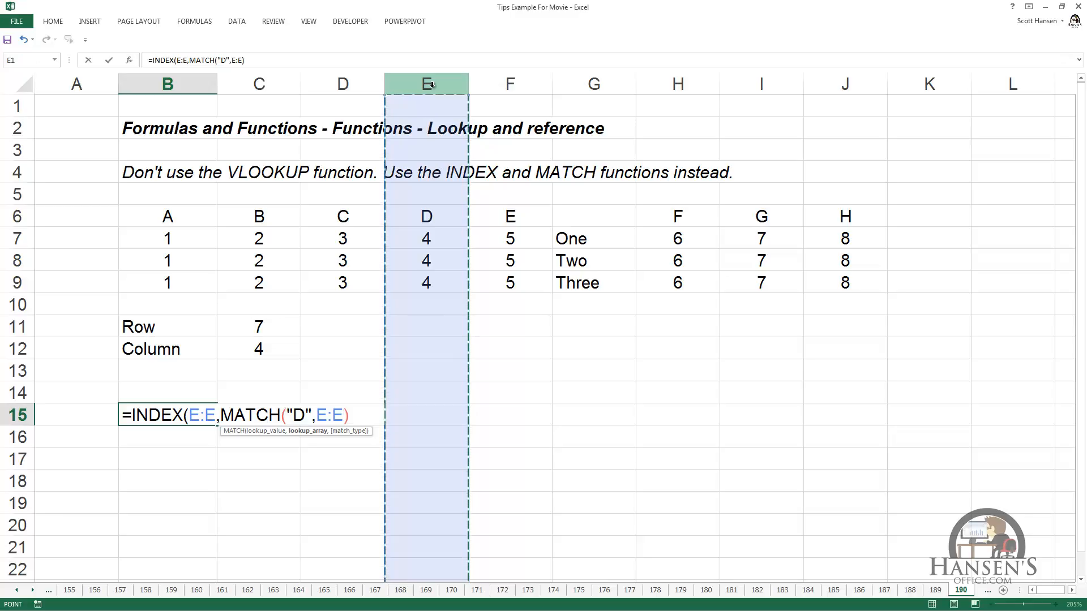
{"action": "type", "text": ",0"}
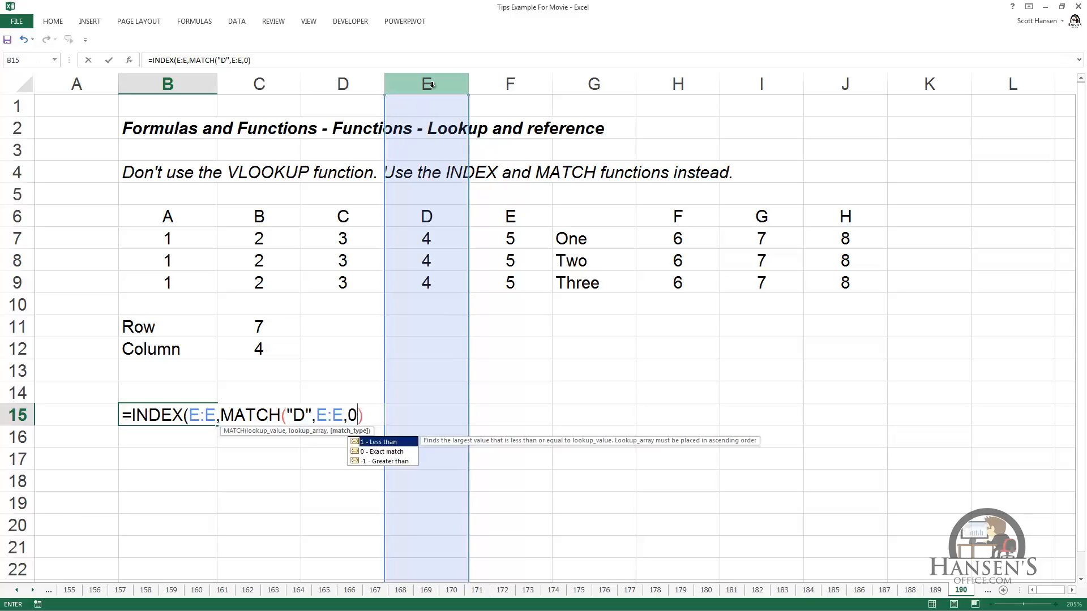
{"action": "type", "text": ")"}
{"action": "key", "text": "ctrl+Return"}
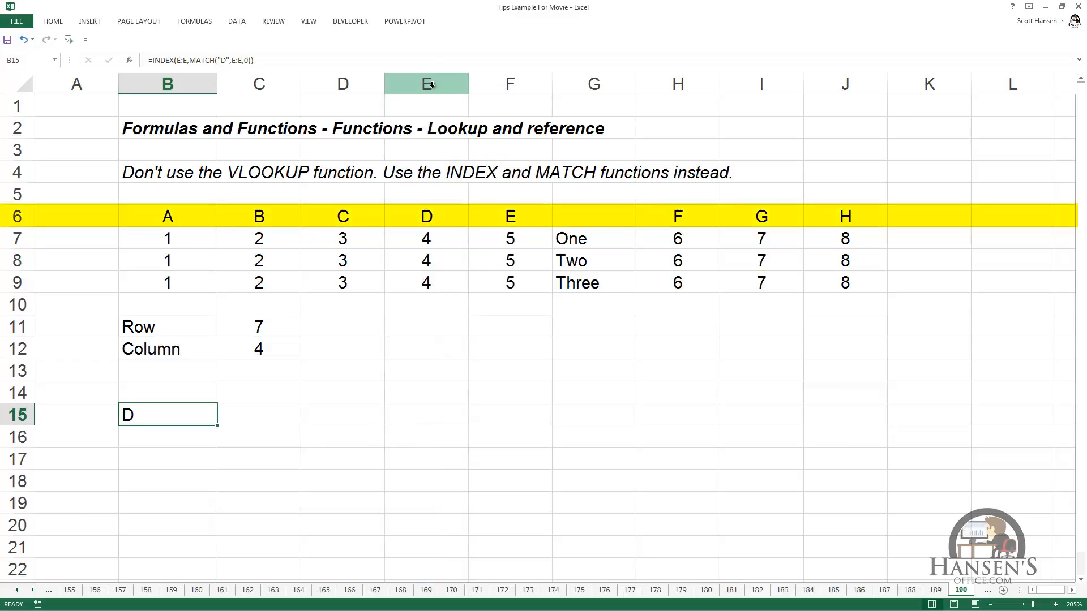
- Change the INDEX array in the B15 formula to the whole of column H, giving =INDEX(H:H,MATCH("D",E:E,0))
{"action": "key", "text": "F2"}
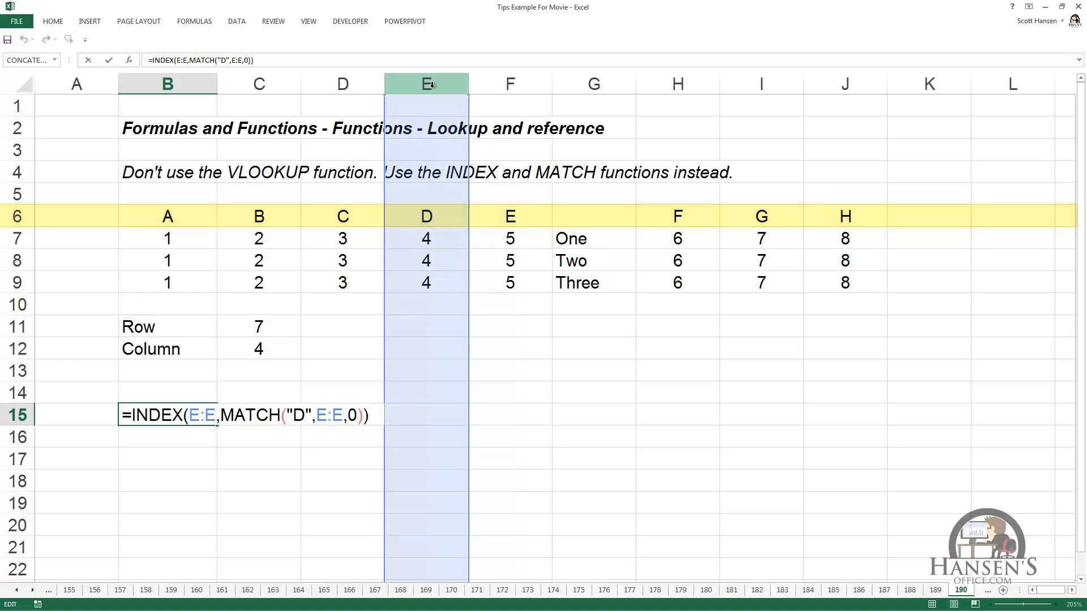
{"action": "key", "text": "Escape"}
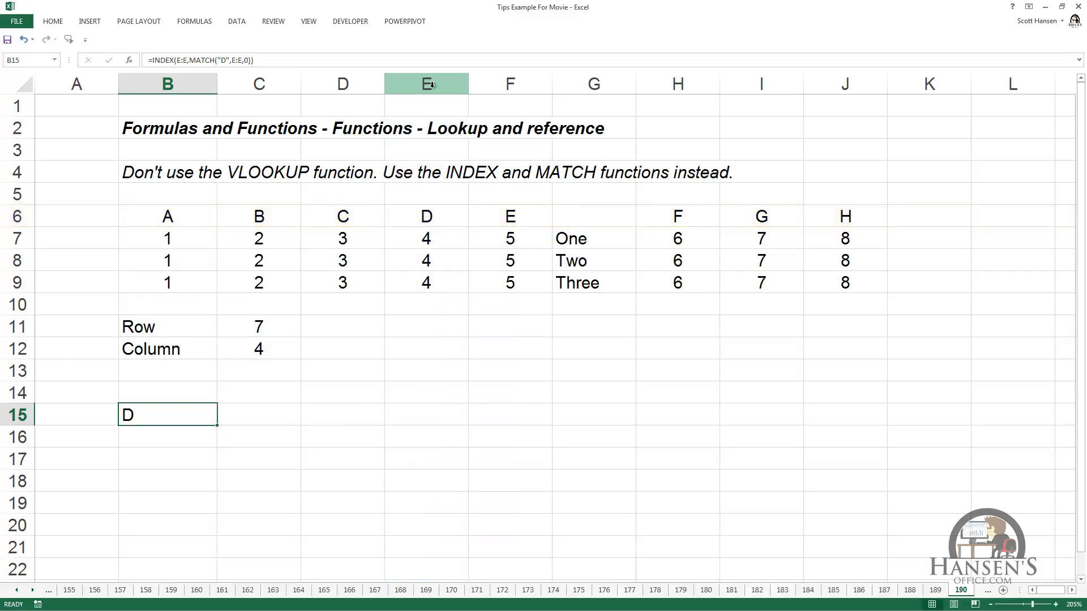
{"action": "key", "text": "F2"}
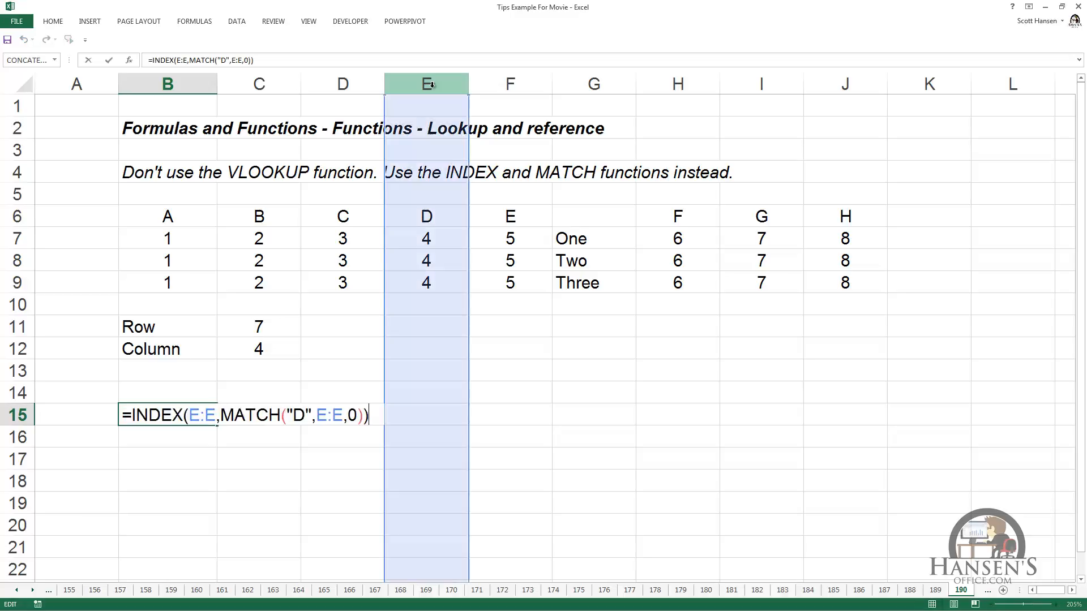
{"action": "key", "text": "Left"}
{"action": "key", "text": "Left"}
{"action": "key", "text": "Left"}
{"action": "key", "text": "Left"}
{"action": "key", "text": "Left"}
{"action": "key", "text": "Left"}
{"action": "key", "text": "Left"}
{"action": "key", "text": "Left"}
{"action": "key", "text": "Left"}
{"action": "key", "text": "Left"}
{"action": "key", "text": "Left"}
{"action": "key", "text": "Left"}
{"action": "key", "text": "Left"}
{"action": "key", "text": "Left"}
{"action": "key", "text": "Left"}
{"action": "key", "text": "Left"}
{"action": "key", "text": "Left"}
{"action": "key", "text": "Left"}
{"action": "key", "text": "Left"}
{"action": "key", "text": "Left"}
{"action": "key", "text": "Right"}
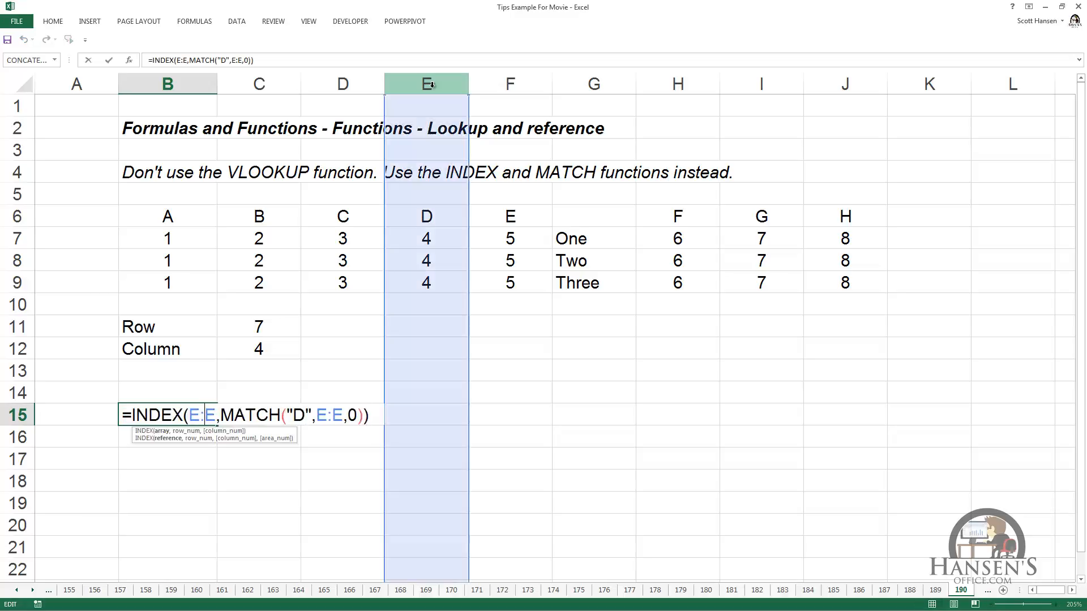
{"action": "key", "text": "Right"}
{"action": "key", "text": "BackSpace"}
{"action": "type", "text": "H"}
{"action": "key", "text": "Left"}
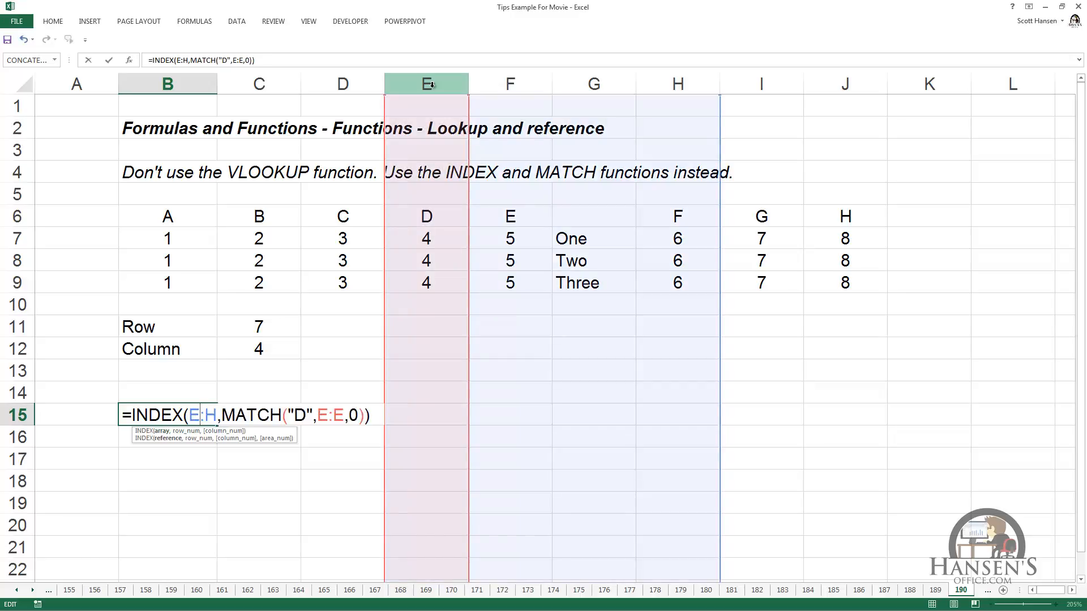
{"action": "key", "text": "BackSpace"}
{"action": "type", "text": "H"}
{"action": "key", "text": "ctrl+Return"}
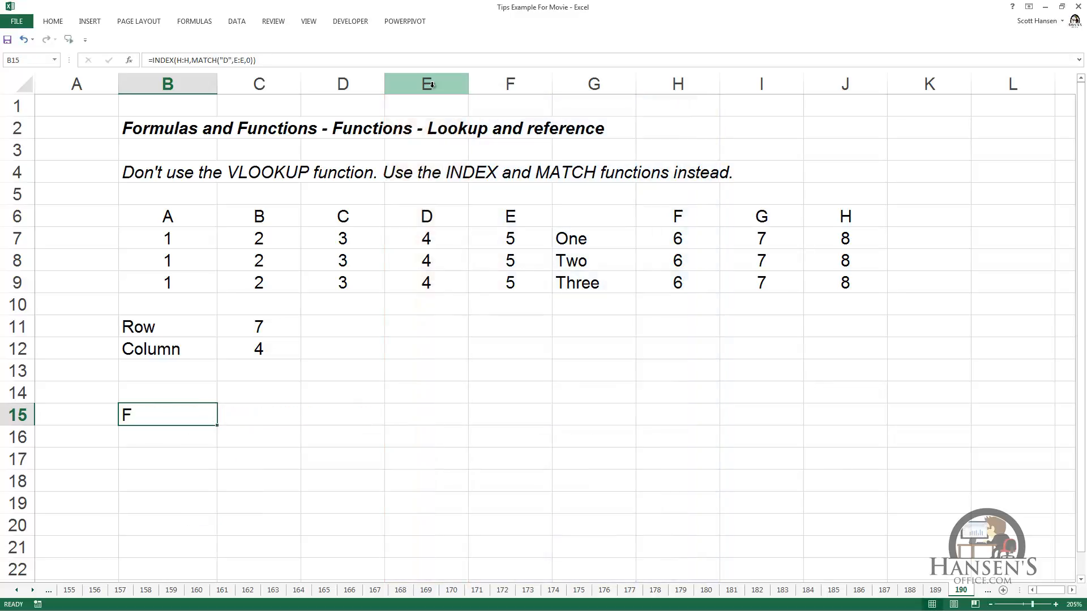
- Change the INDEX array in the B15 formula to the whole of column B, giving =INDEX(B:B,MATCH("D",E:E,0))
{"action": "key", "text": "F2"}
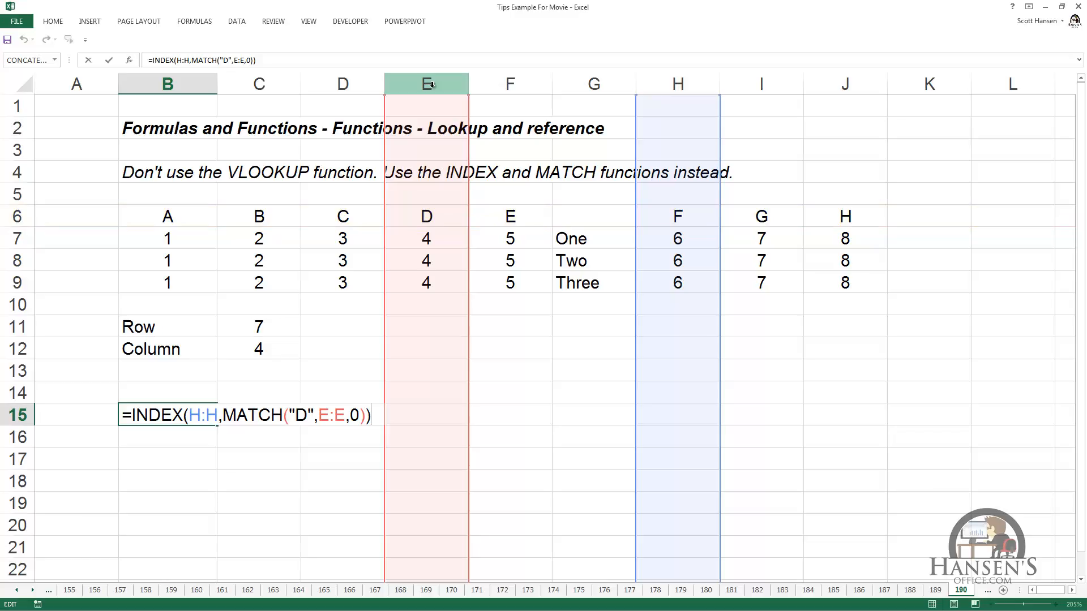
{"action": "key", "text": "Left"}
{"action": "key", "text": "Left"}
{"action": "key", "text": "Left"}
{"action": "key", "text": "Left"}
{"action": "key", "text": "Left"}
{"action": "key", "text": "Left"}
{"action": "key", "text": "Left"}
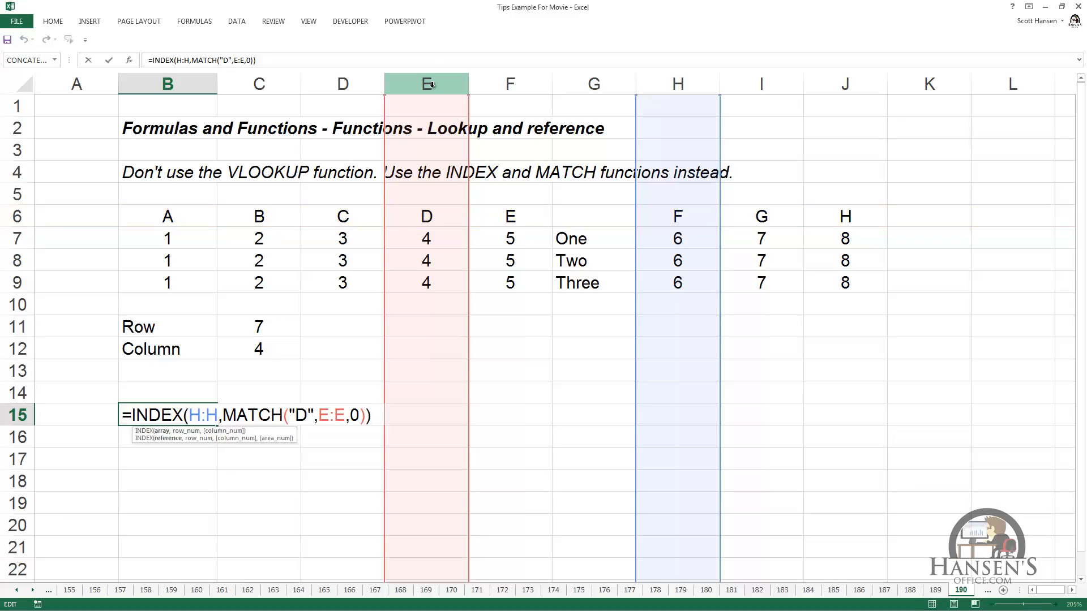
{"action": "key", "text": "BackSpace"}
{"action": "type", "text": "B"}
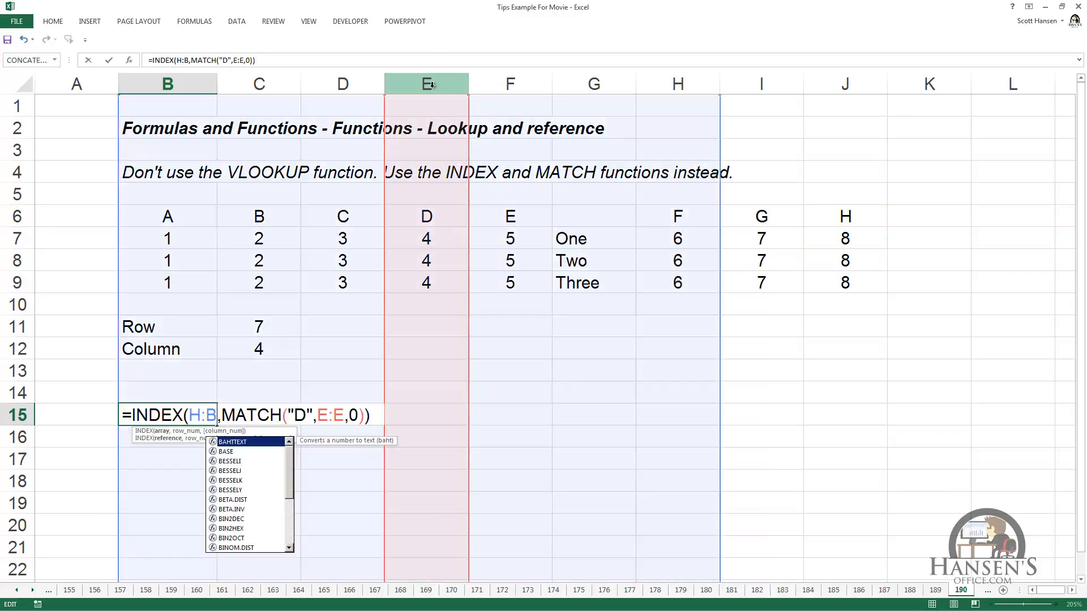
{"action": "key", "text": "Left"}
{"action": "key", "text": "Left"}
{"action": "key", "text": "BackSpace"}
{"action": "type", "text": "B"}
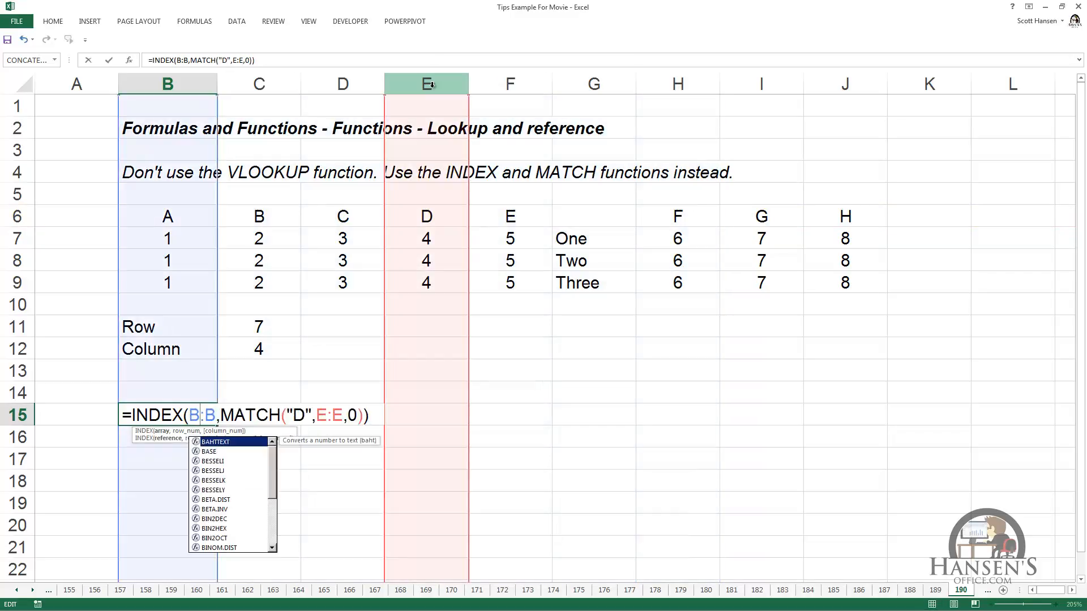
{"action": "key", "text": "ctrl+Return"}
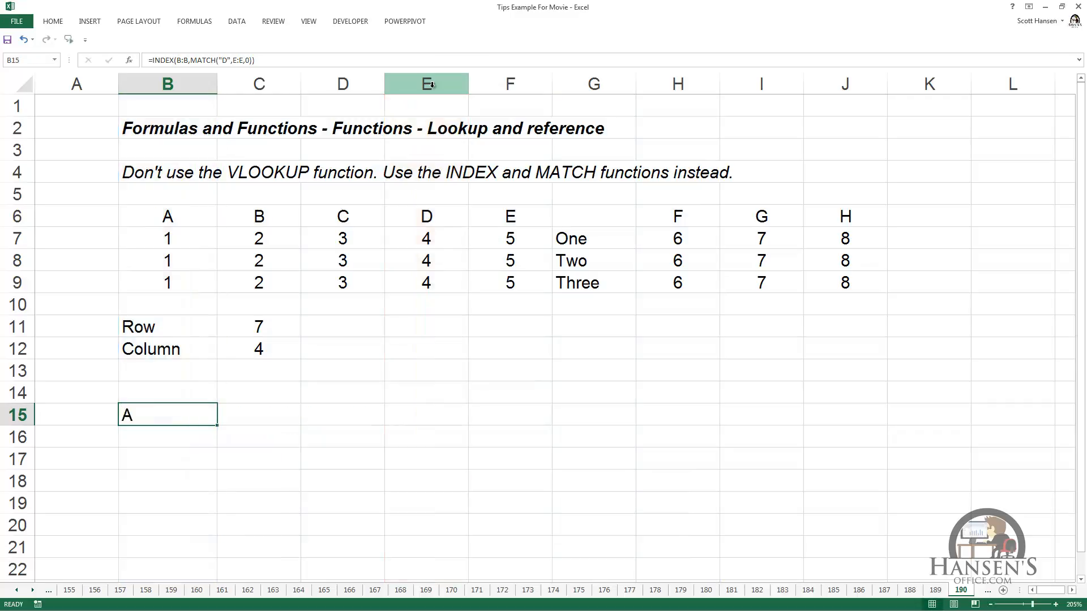
- Examine the array and MATCH references in the B15 formula without changing them
{"action": "key", "text": "F2"}
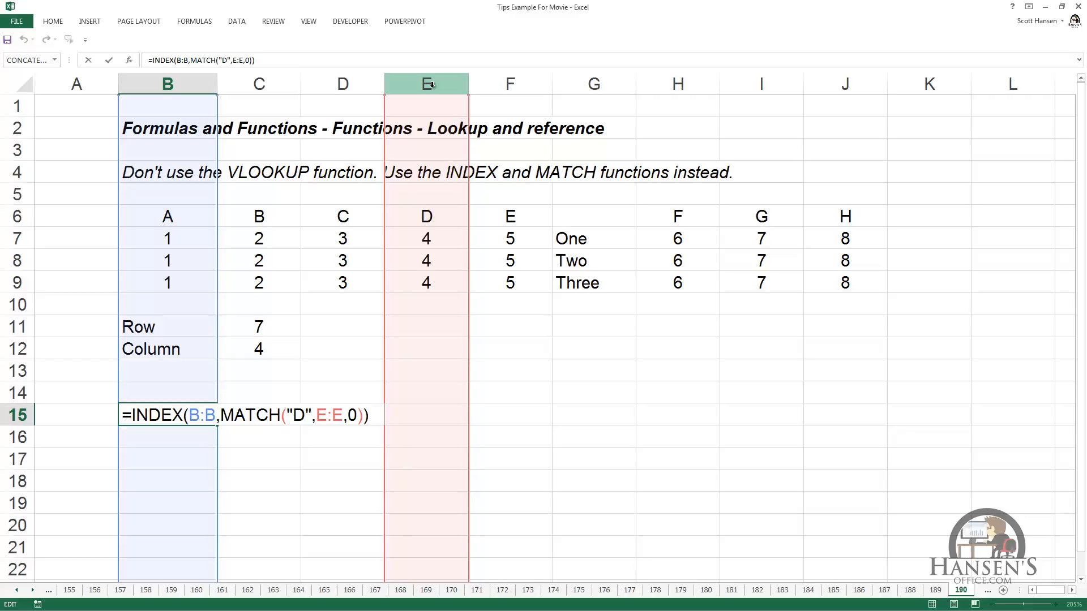
{"action": "left_click", "coordinate": [217, 417]}
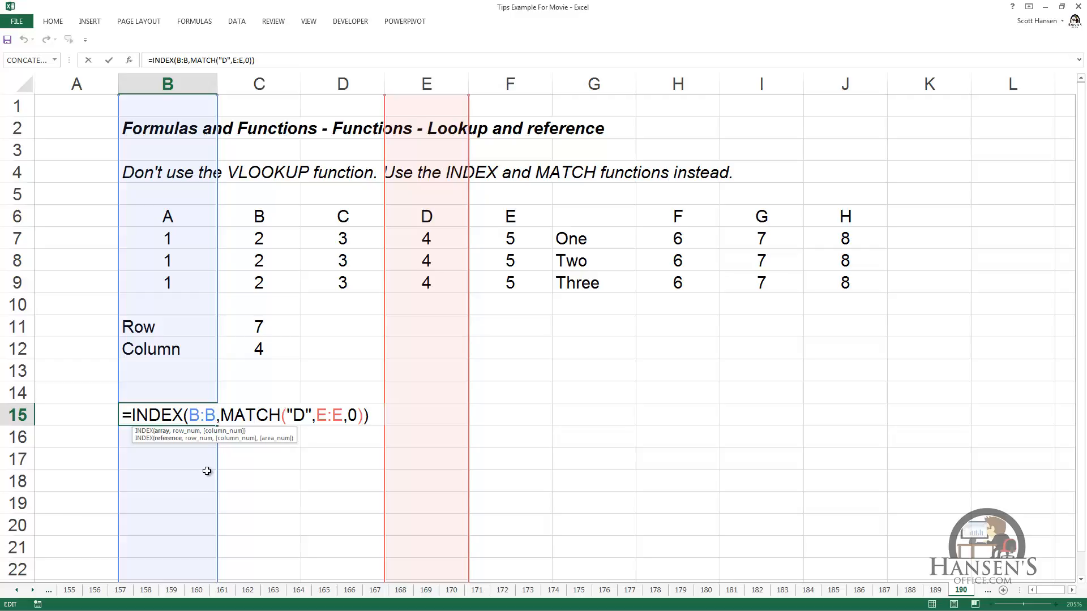
{"action": "key", "text": "Escape"}
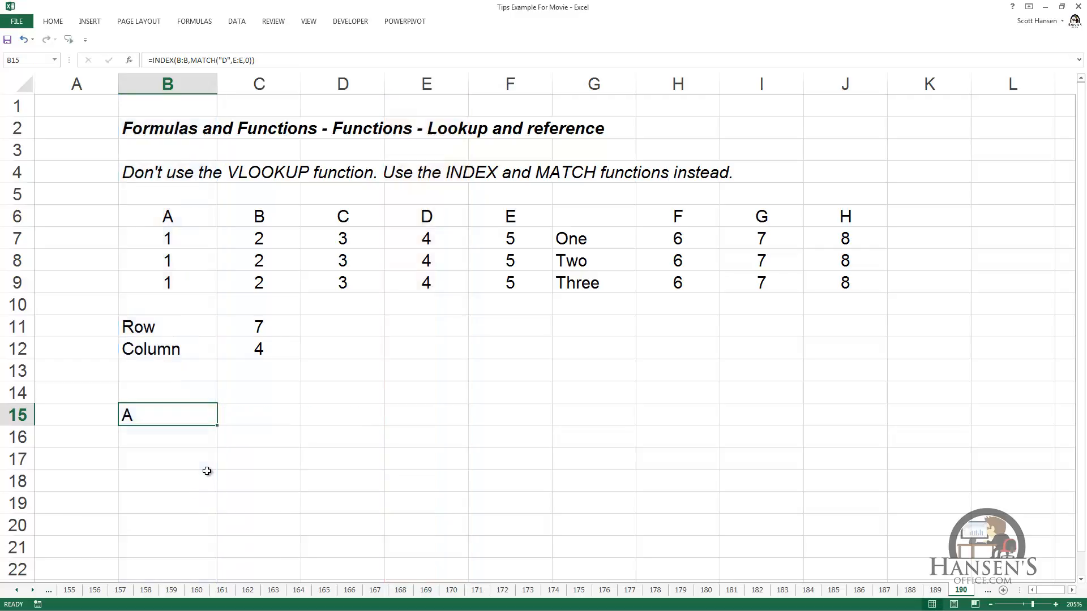
- Insert two blank columns before column D and open the B15 formula to check its column references
{"action": "left_click", "coordinate": [359, 88]}
{"action": "left_click_drag", "start_coordinate": [359, 88], "coordinate": [426, 85]}
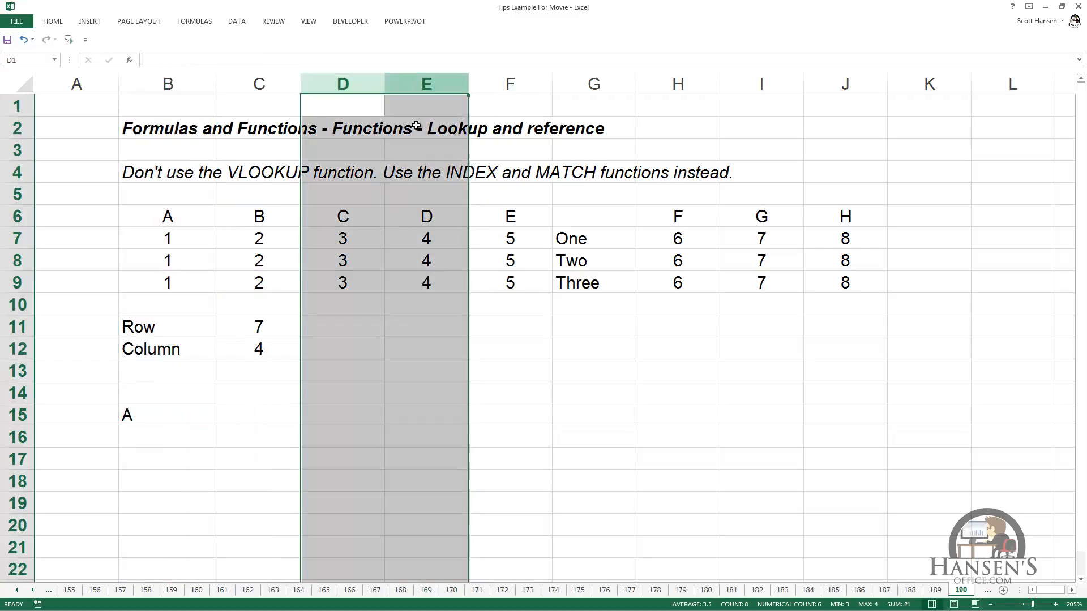
{"action": "right_click", "coordinate": [411, 209]}
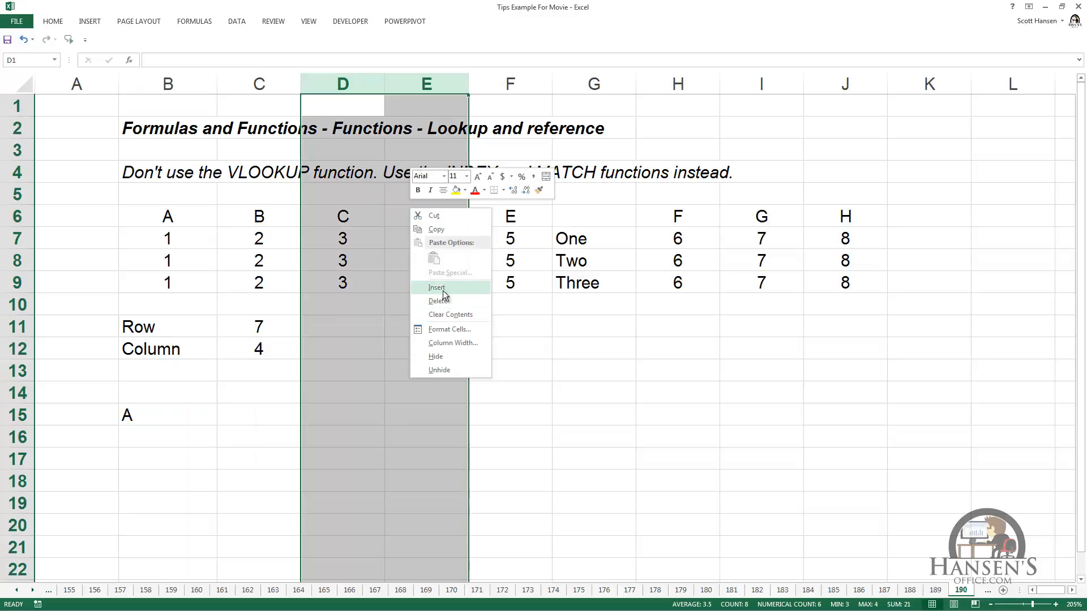
{"action": "left_click", "coordinate": [436, 287]}
{"action": "double_click", "coordinate": [150, 418]}
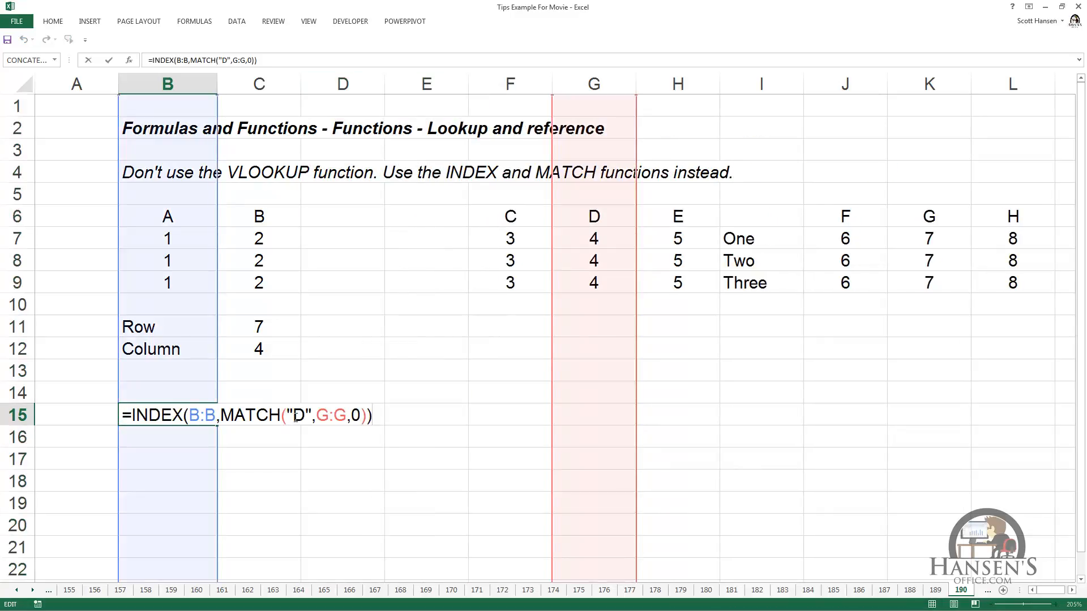